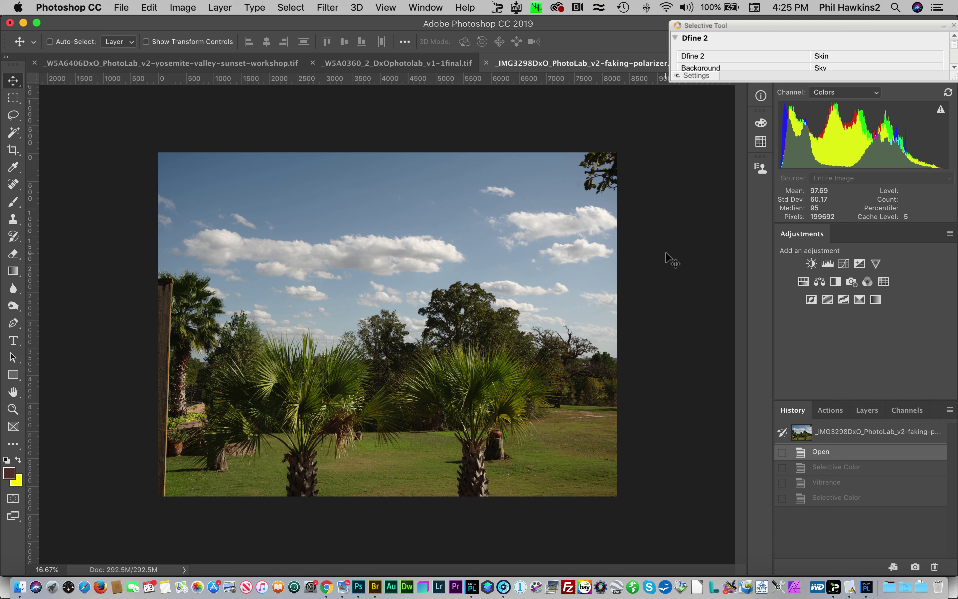
Try a Selective Color adjustment with full black on Blues and Cyans, then cancel it
left_click(185, 6)
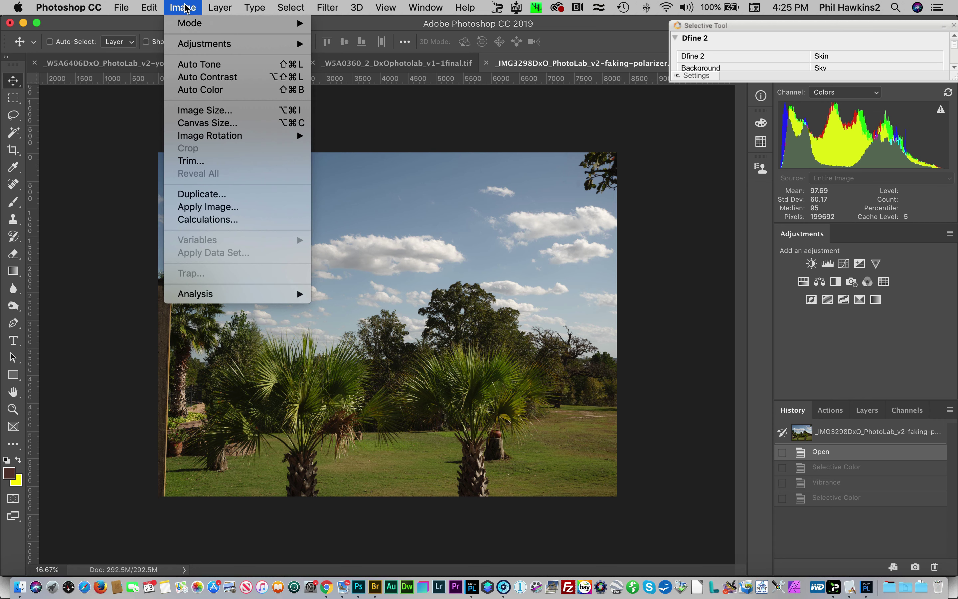
mouse_move(222, 43)
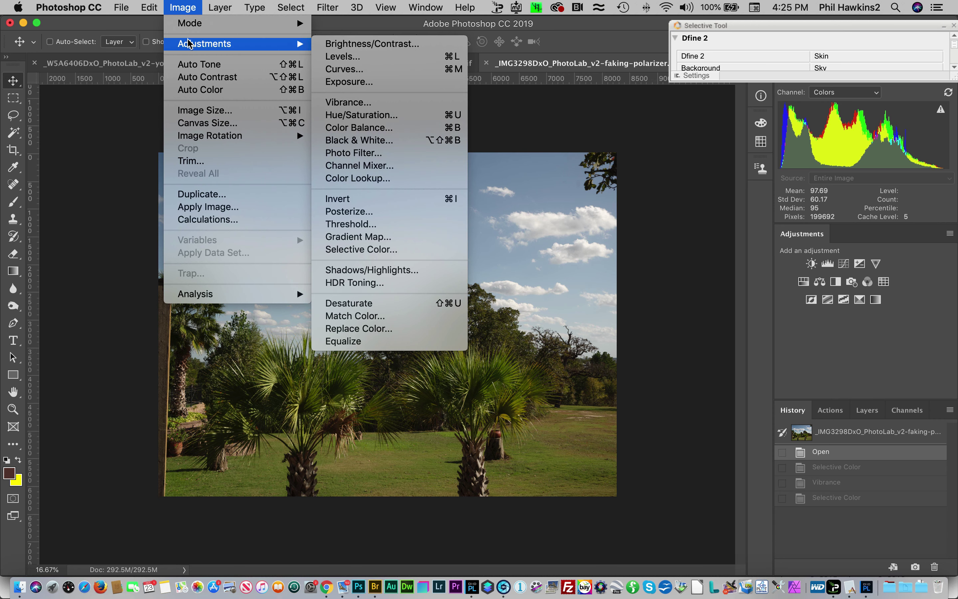
left_click(358, 249)
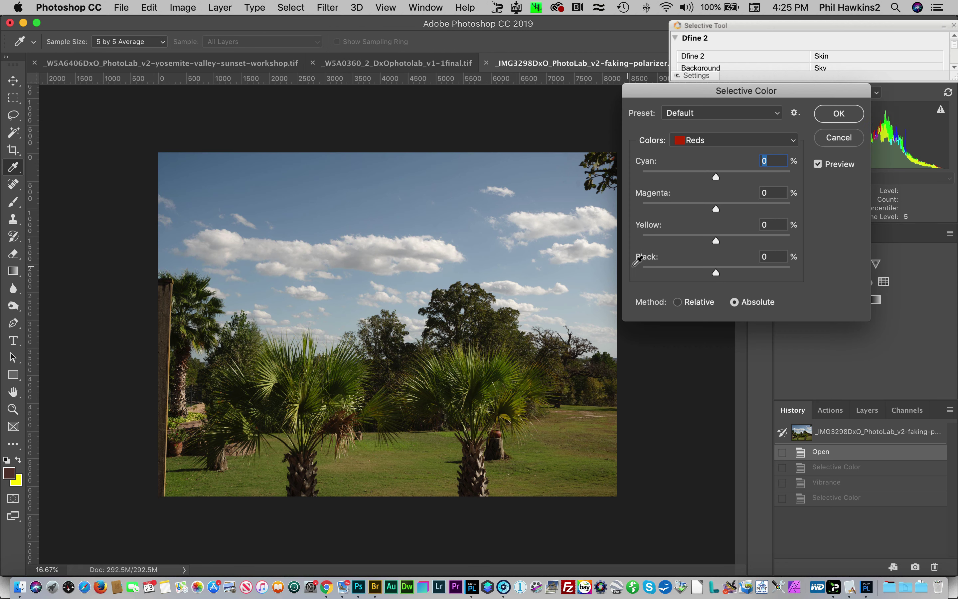
left_click(735, 146)
left_click(709, 201)
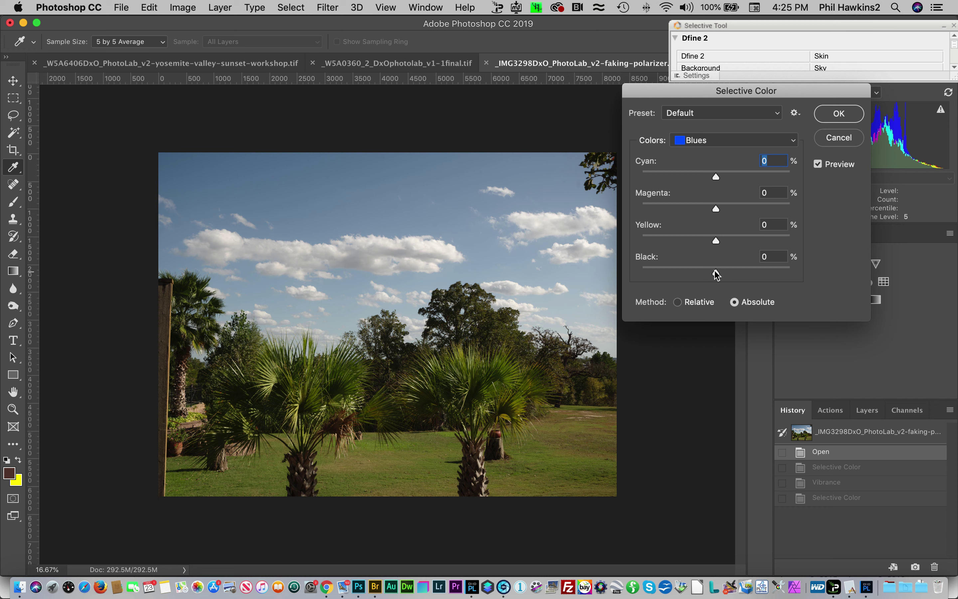
left_click_drag(715, 273, 791, 273)
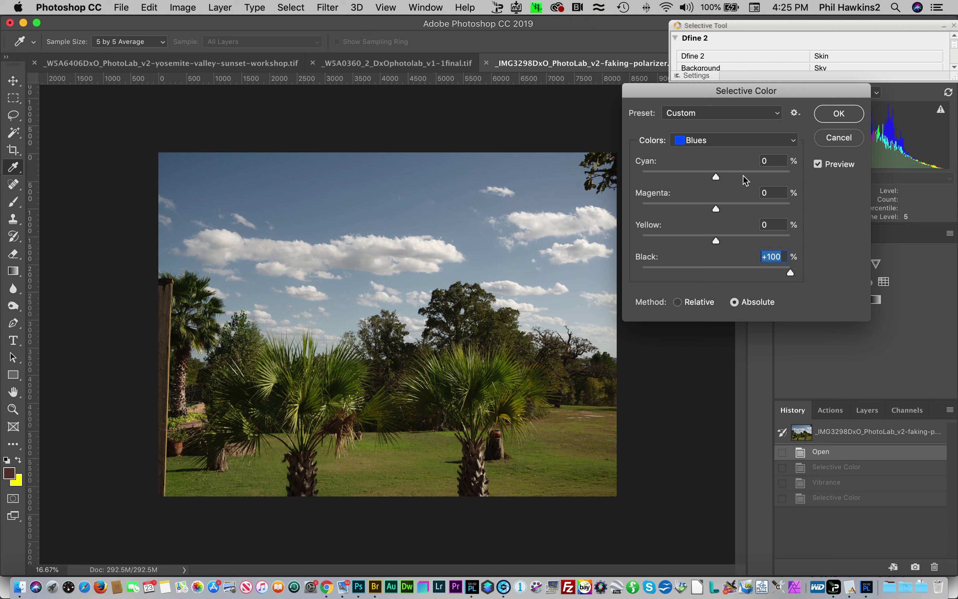
left_click(746, 144)
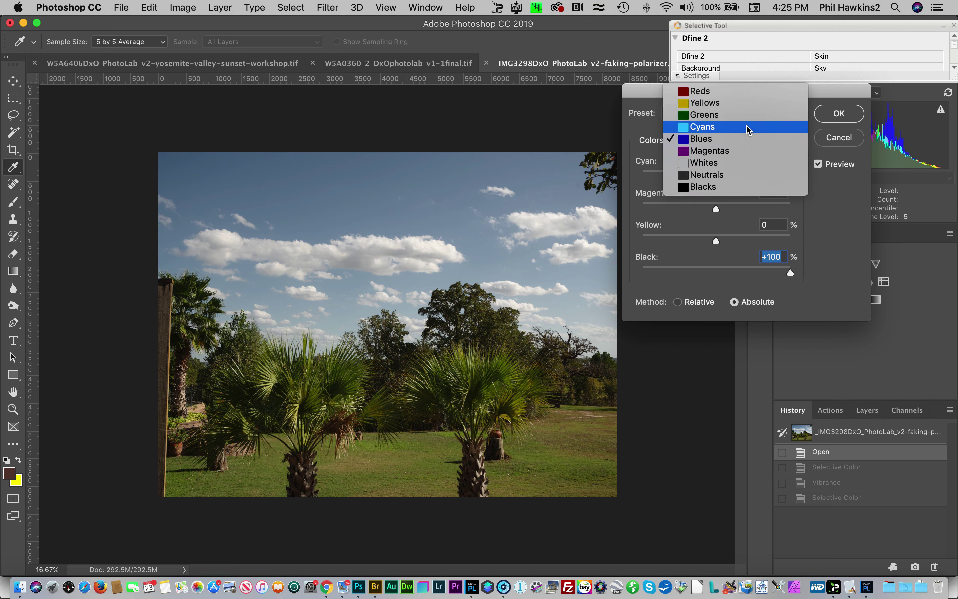
left_click(748, 127)
left_click_drag(716, 273, 808, 276)
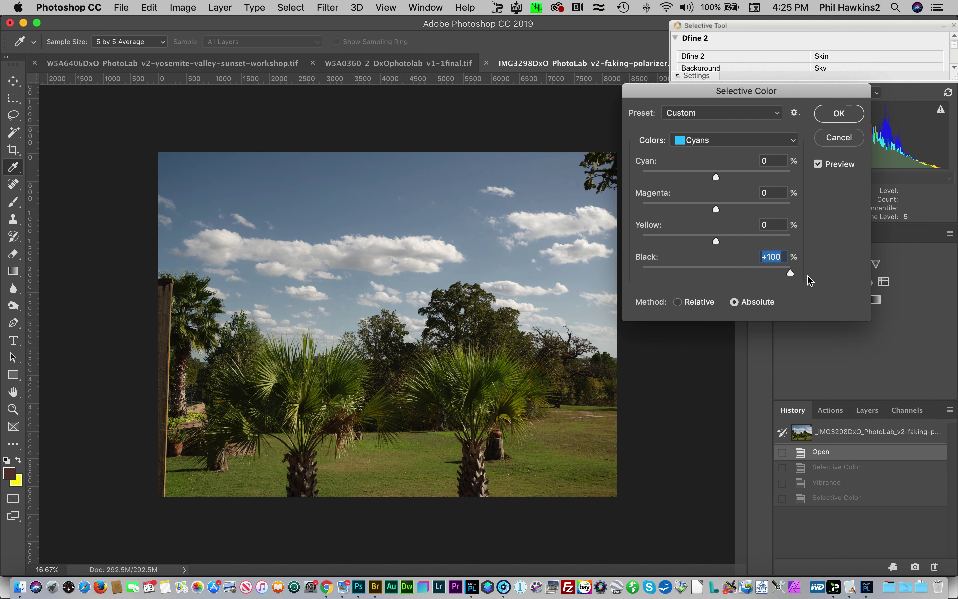
left_click(818, 164)
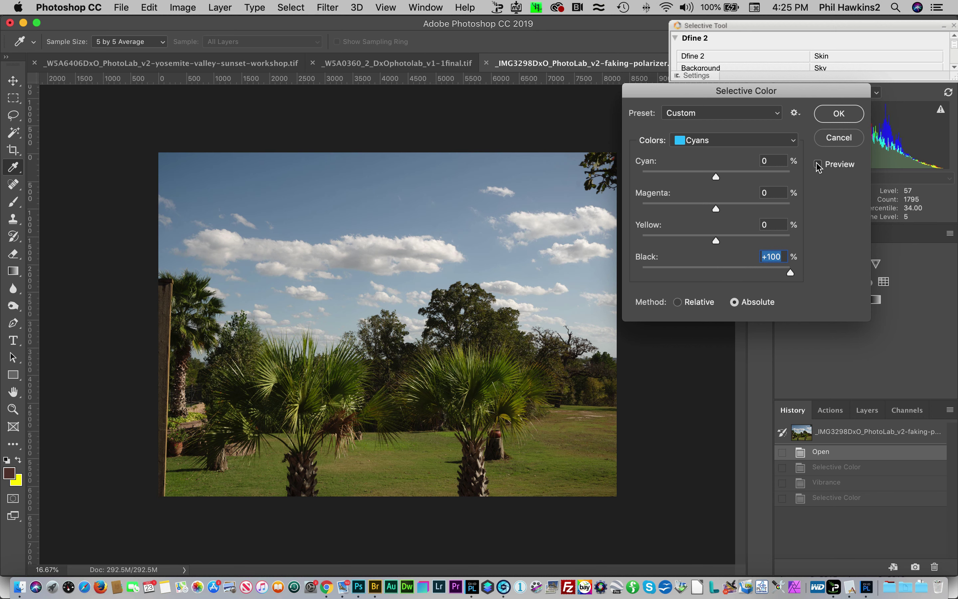
left_click(819, 164)
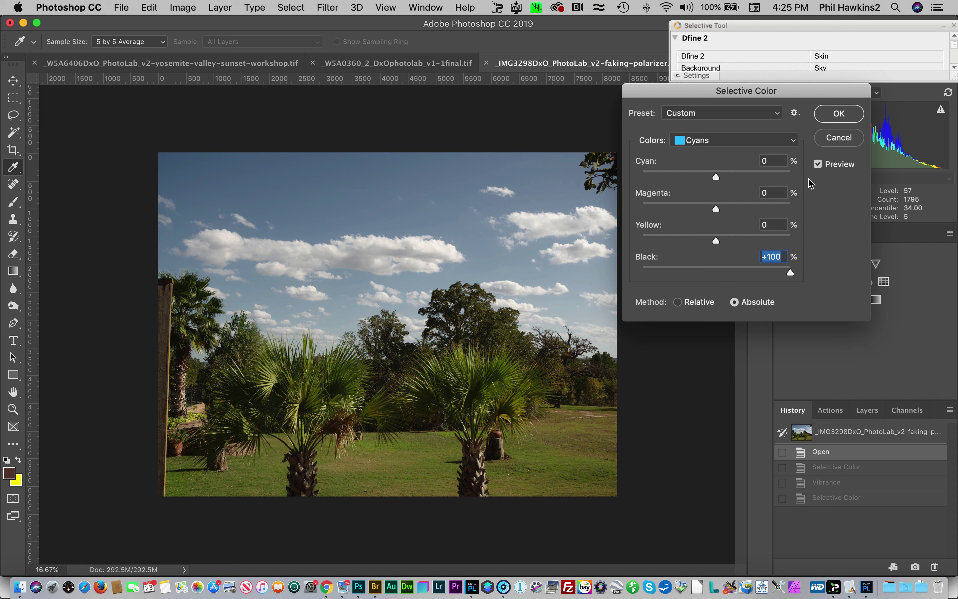
left_click(839, 137)
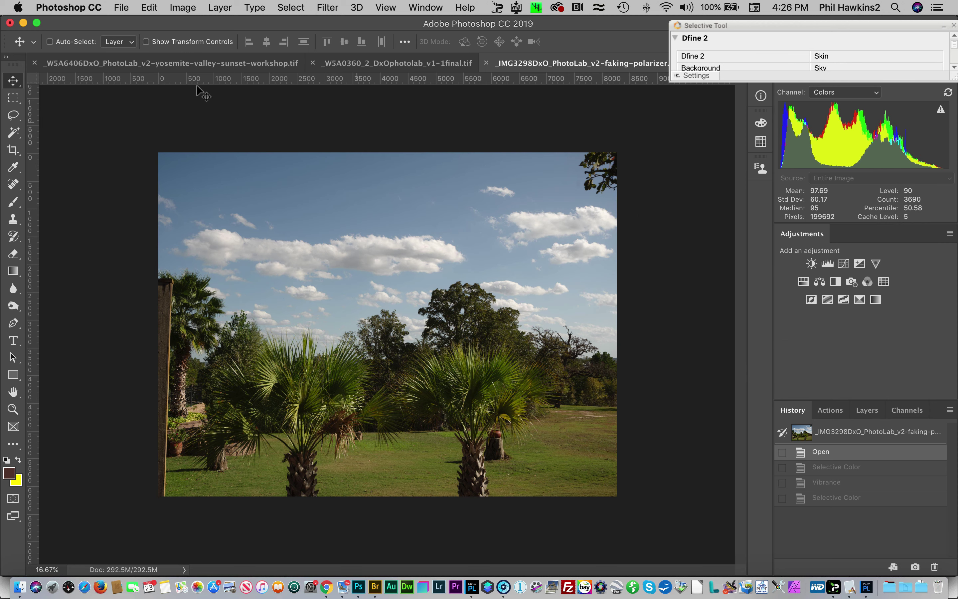
Raise the palm photo's Vibrance to +53 and apply it
left_click(183, 8)
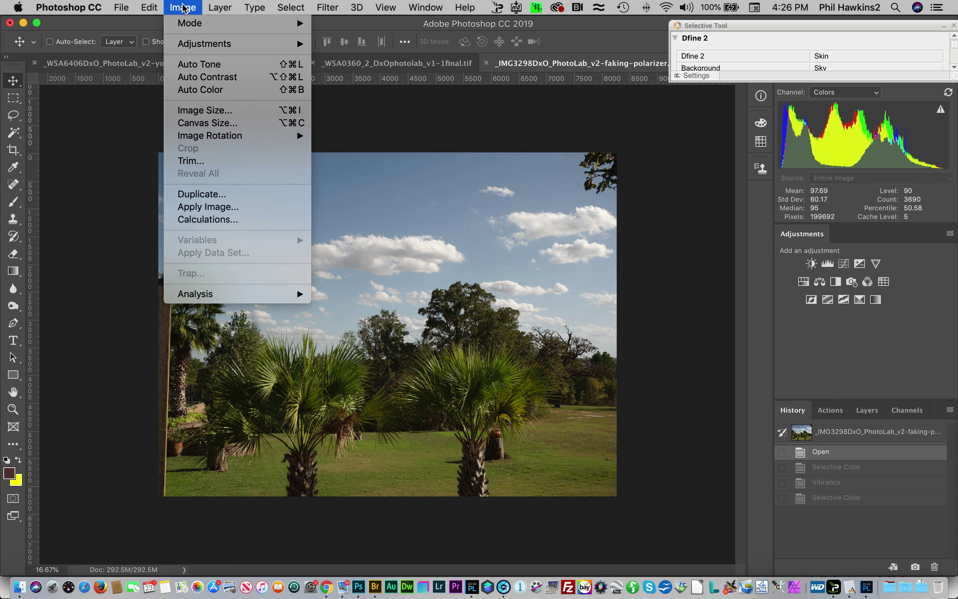
mouse_move(237, 43)
left_click(405, 103)
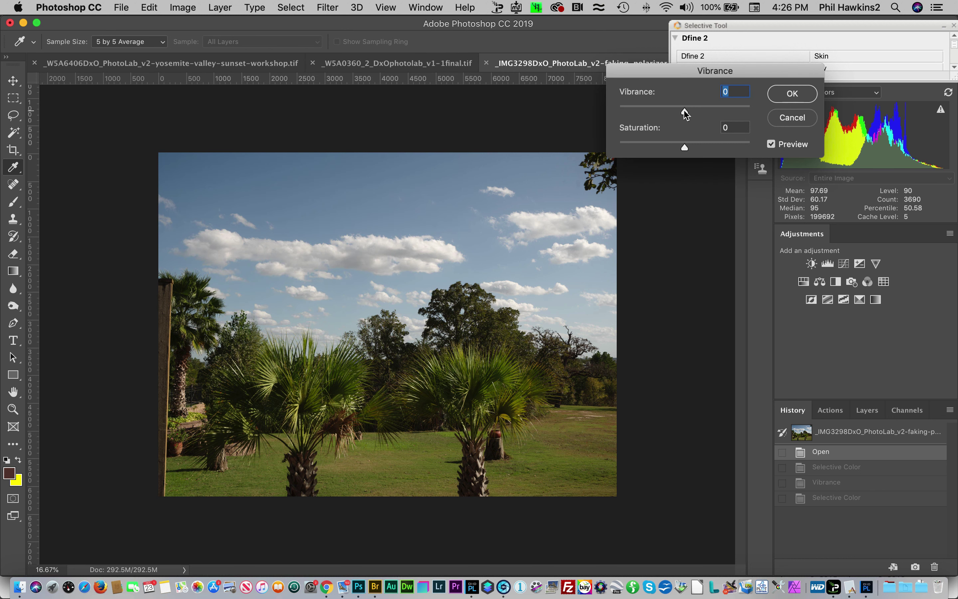
left_click_drag(685, 110, 705, 109)
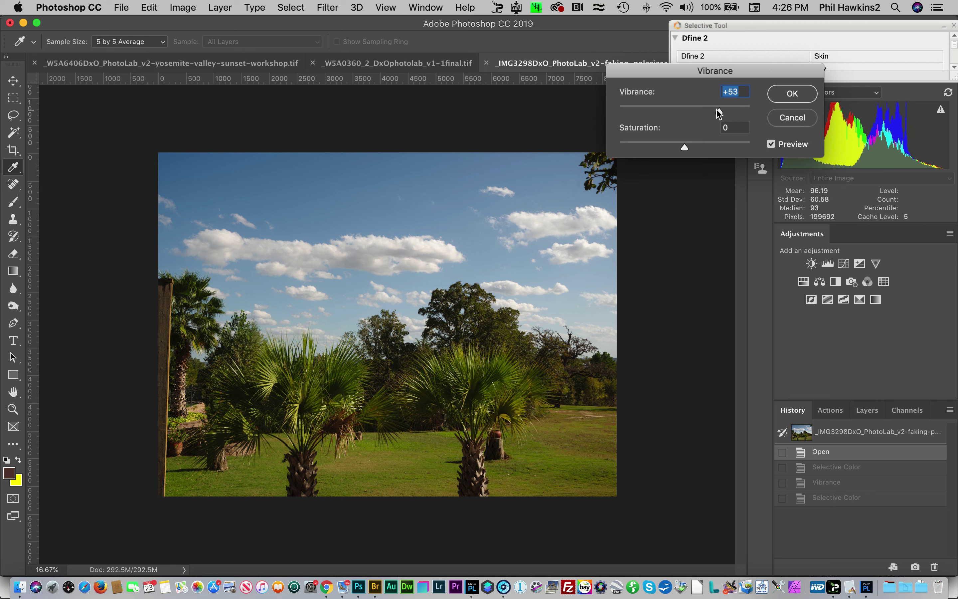
left_click(808, 95)
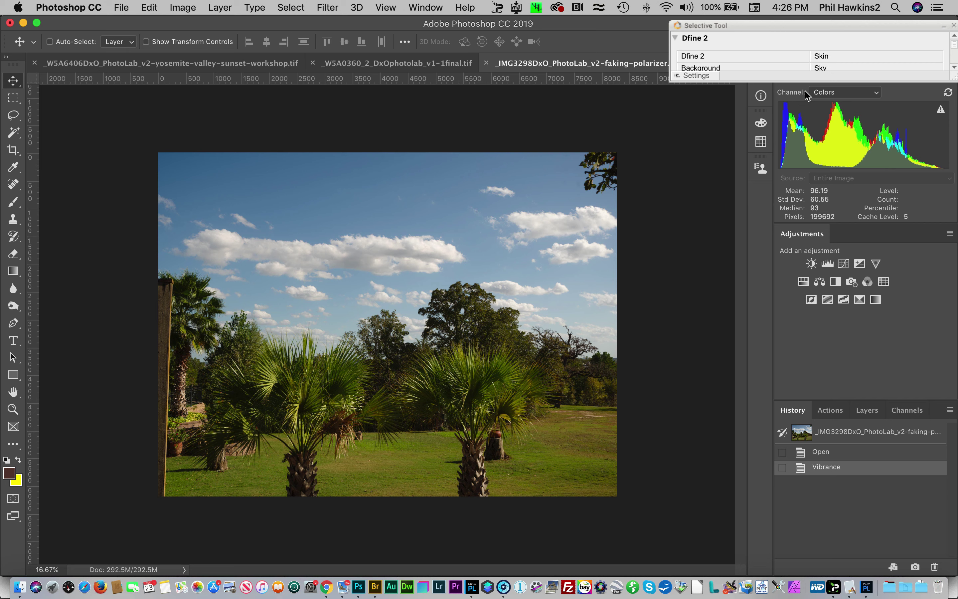
Open Selective Color and add +100 black to the Blues
left_click(189, 9)
left_click(189, 8)
left_click(189, 8)
mouse_move(192, 45)
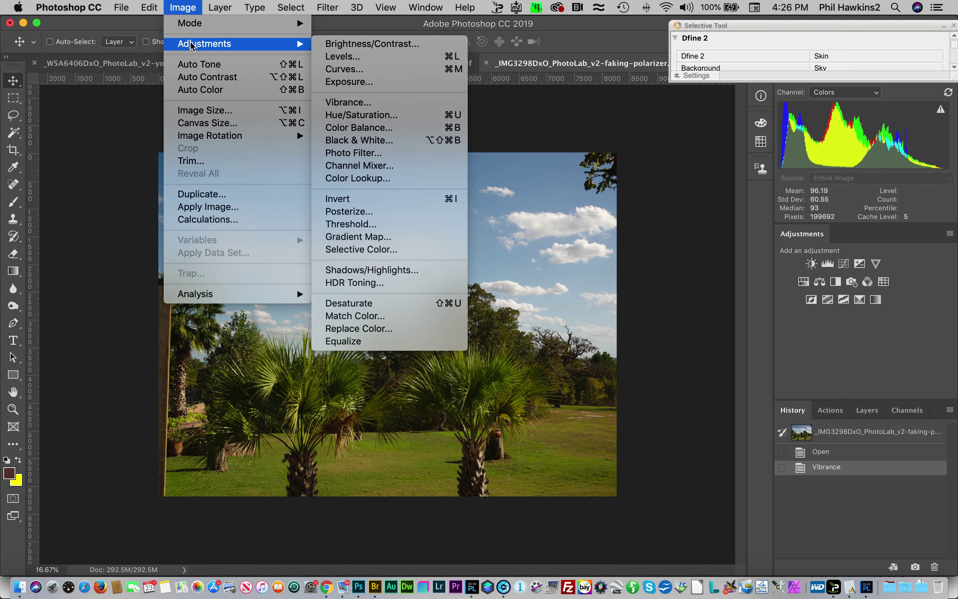
left_click(361, 249)
left_click(740, 141)
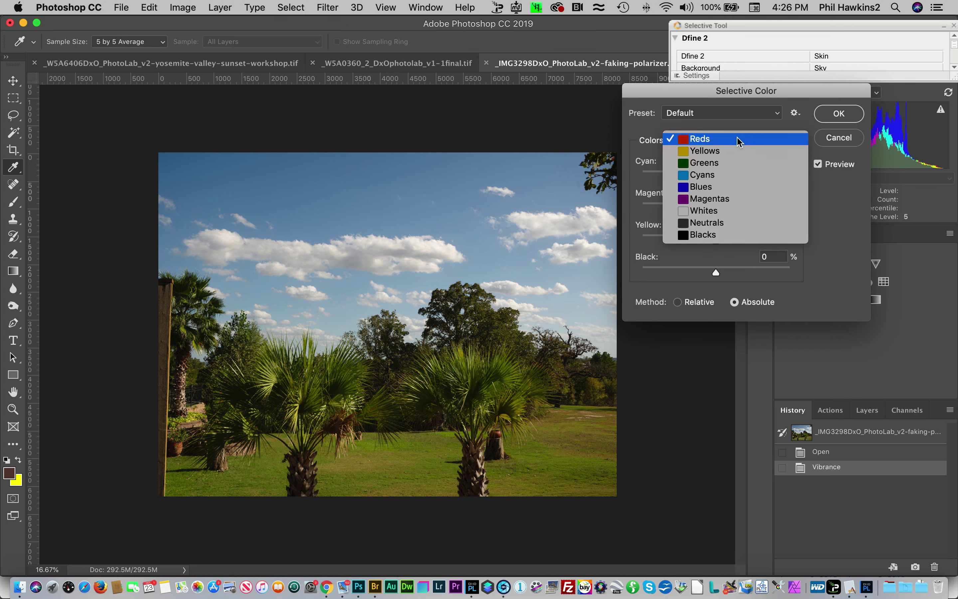
left_click(724, 186)
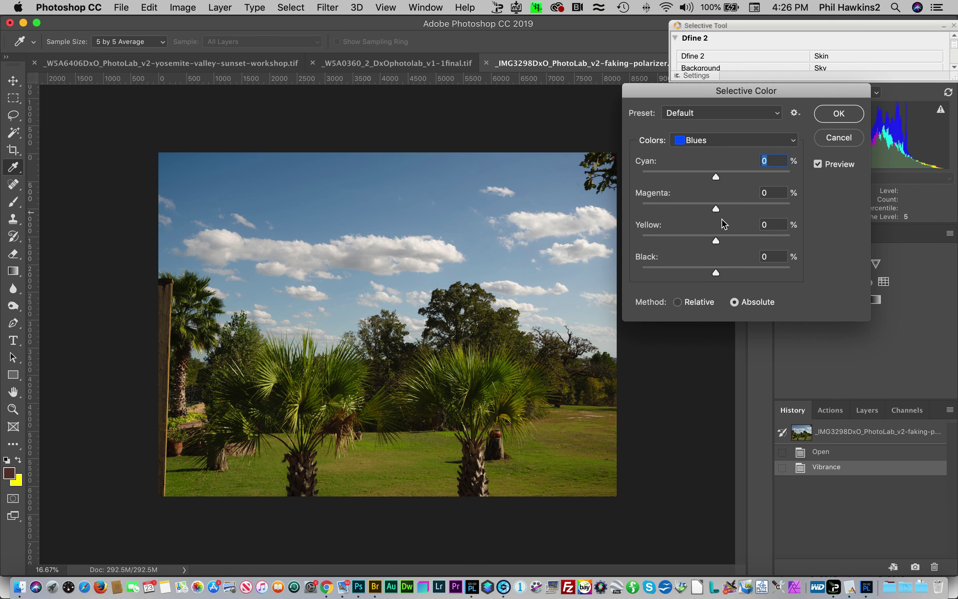
left_click_drag(716, 272, 794, 274)
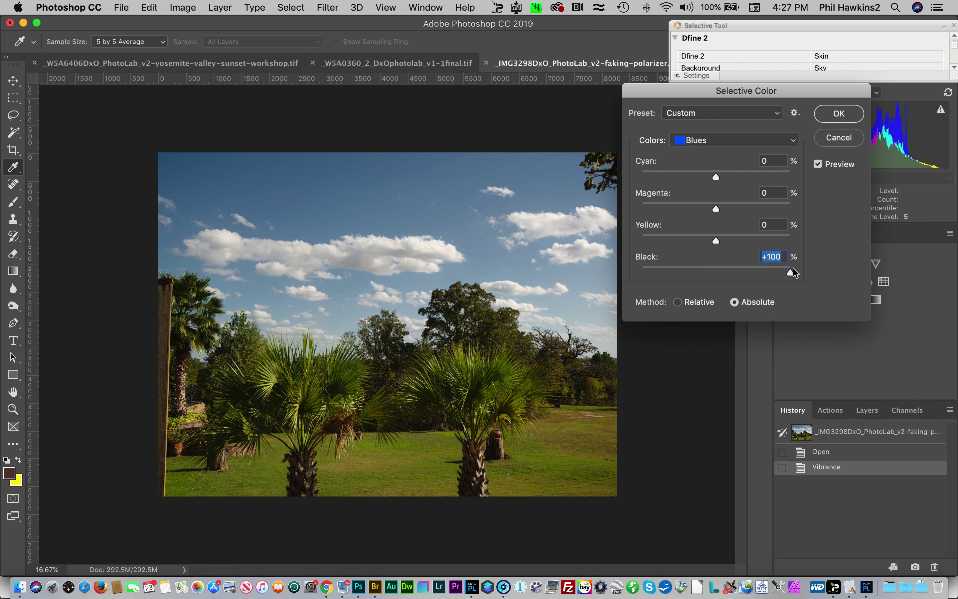
Add +96 black to the Cyans and toggle Preview to compare the darker sky
left_click(748, 141)
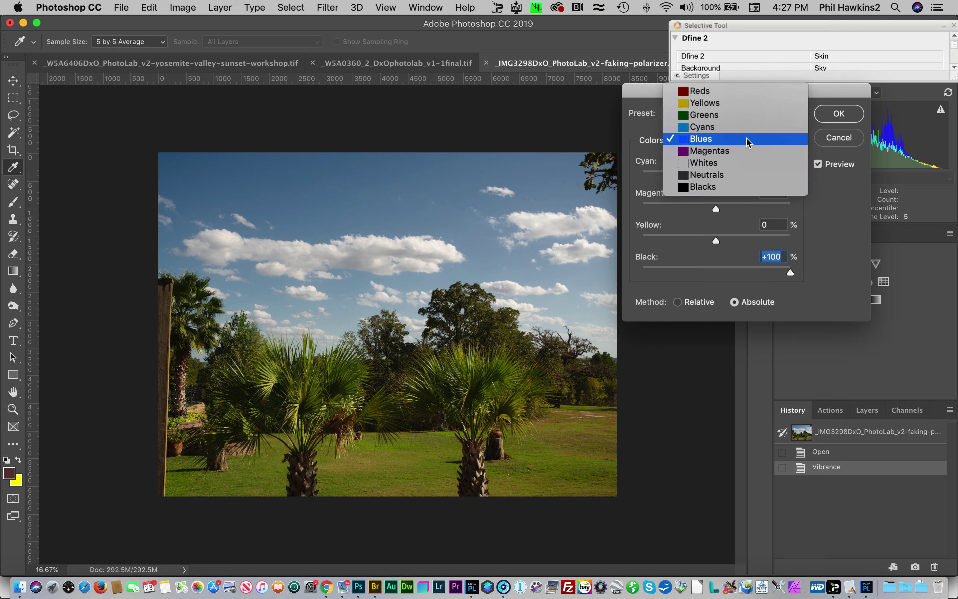
left_click(748, 127)
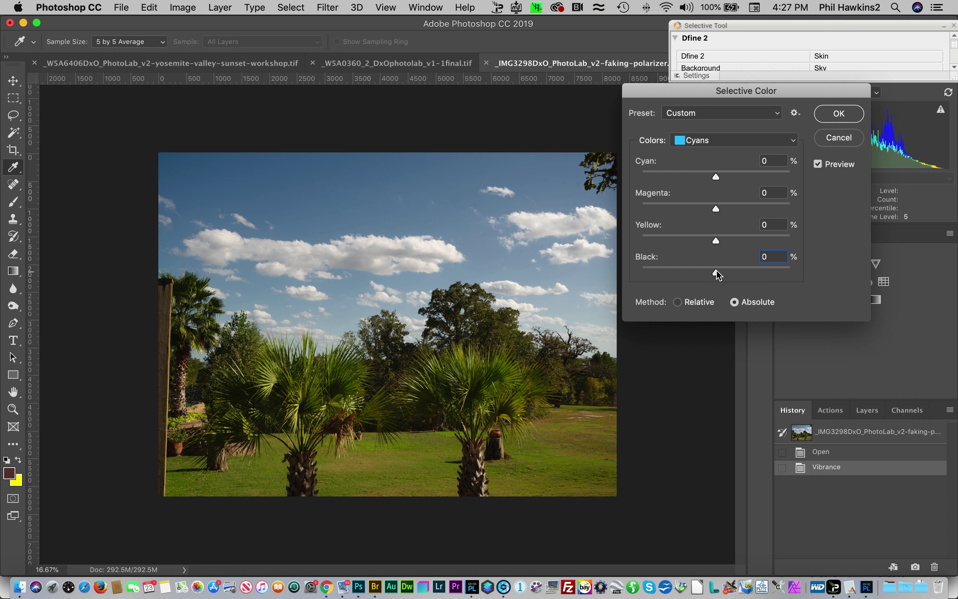
left_click_drag(716, 274, 788, 273)
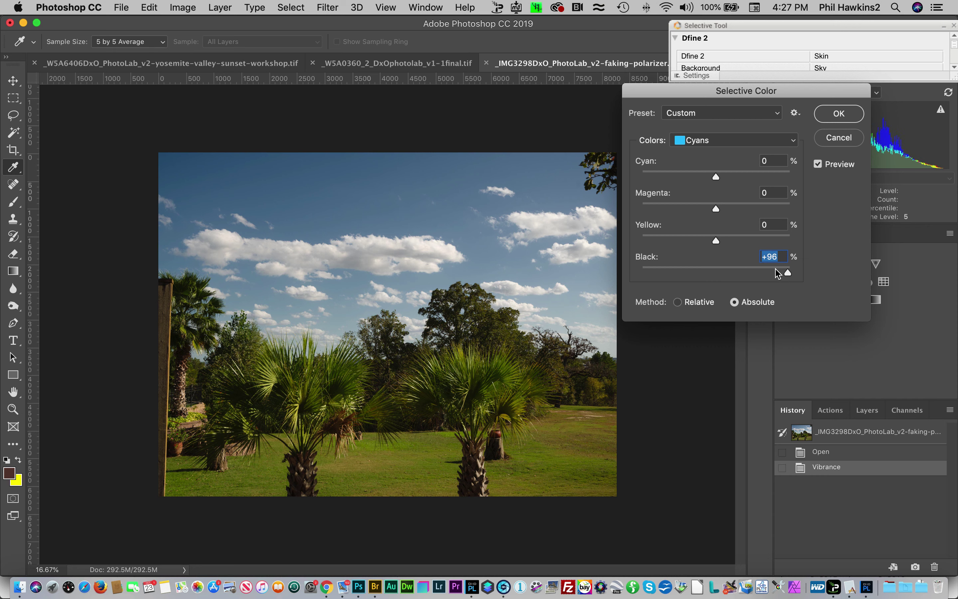
left_click(818, 164)
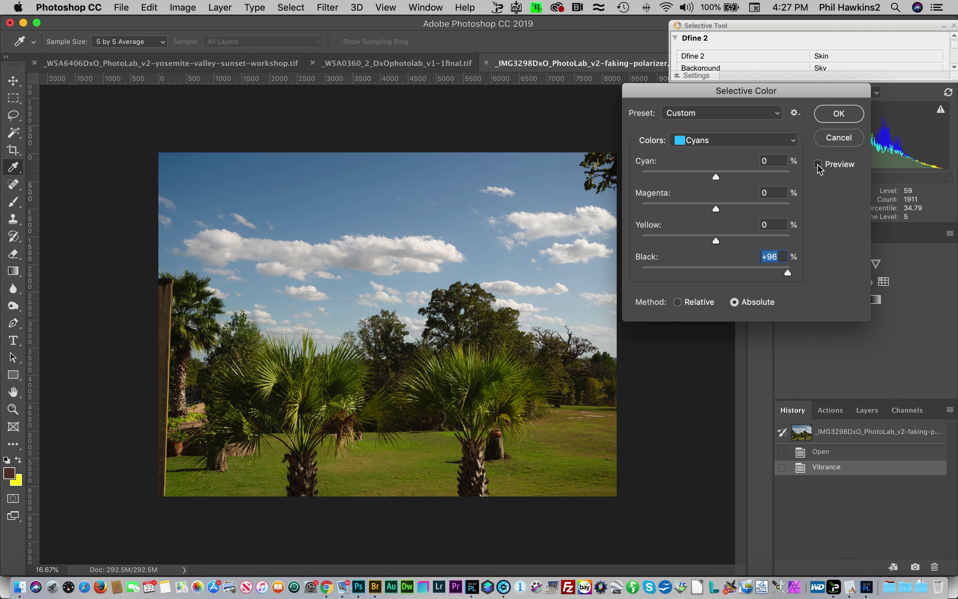
left_click(819, 164)
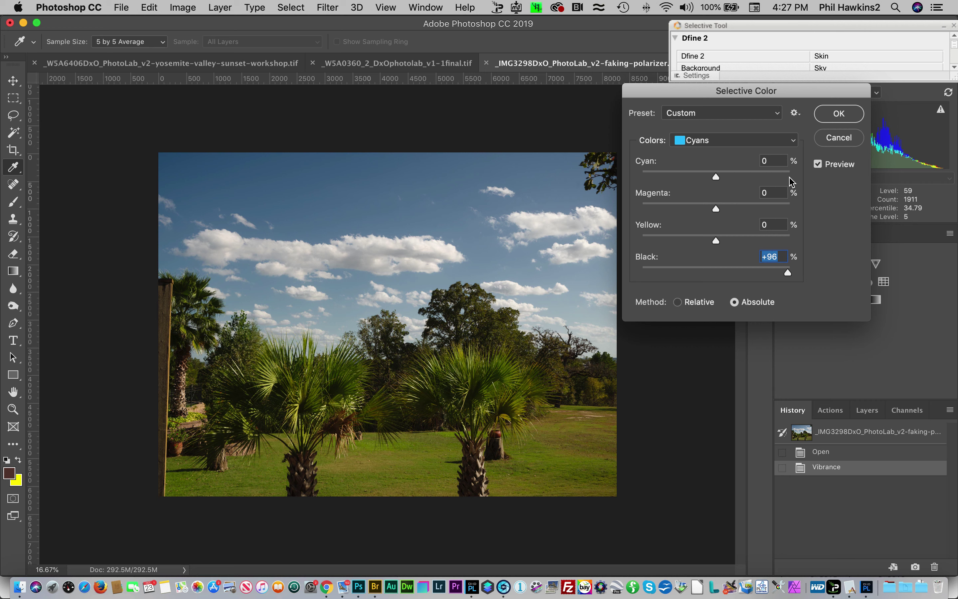
Add a little black to the Greens and raise the Yellows' black to about +30
left_click(749, 140)
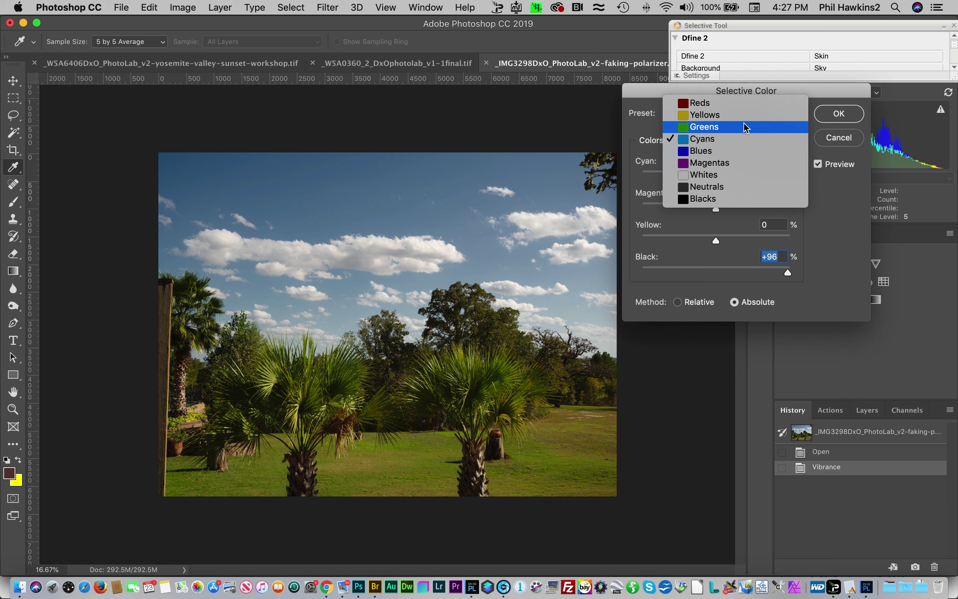
left_click(745, 127)
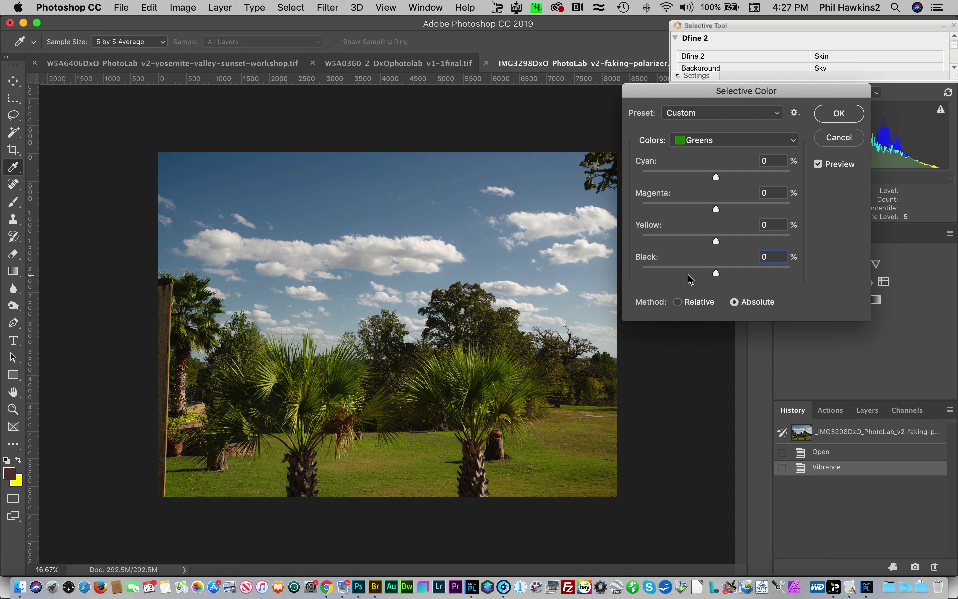
mouse_move(716, 273)
left_mouse_down()
mouse_move(791, 277)
mouse_move(712, 273)
mouse_move(723, 273)
left_mouse_up()
left_click(755, 141)
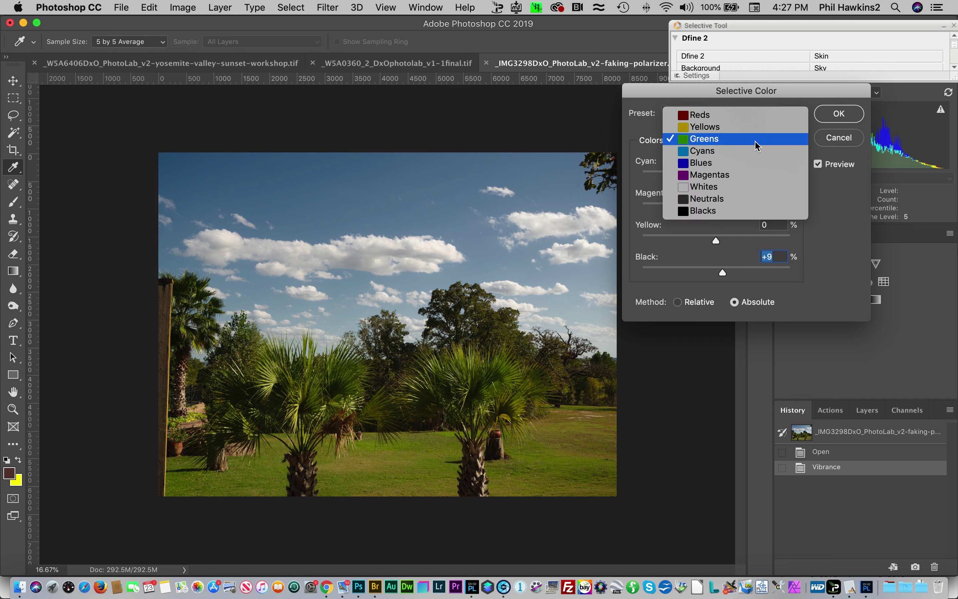
left_click(757, 130)
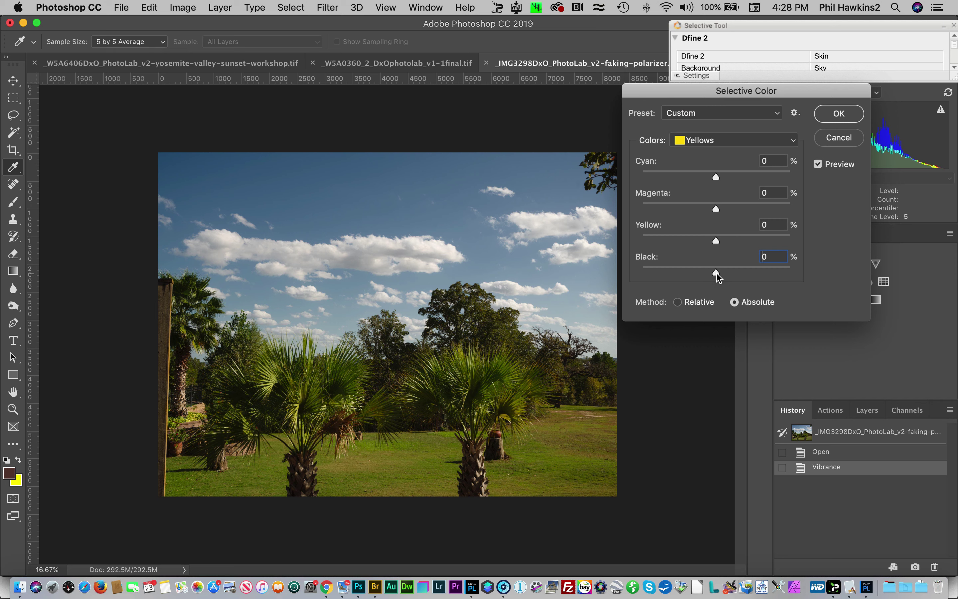
mouse_move(717, 273)
left_mouse_down()
mouse_move(738, 275)
mouse_move(731, 271)
left_mouse_up()
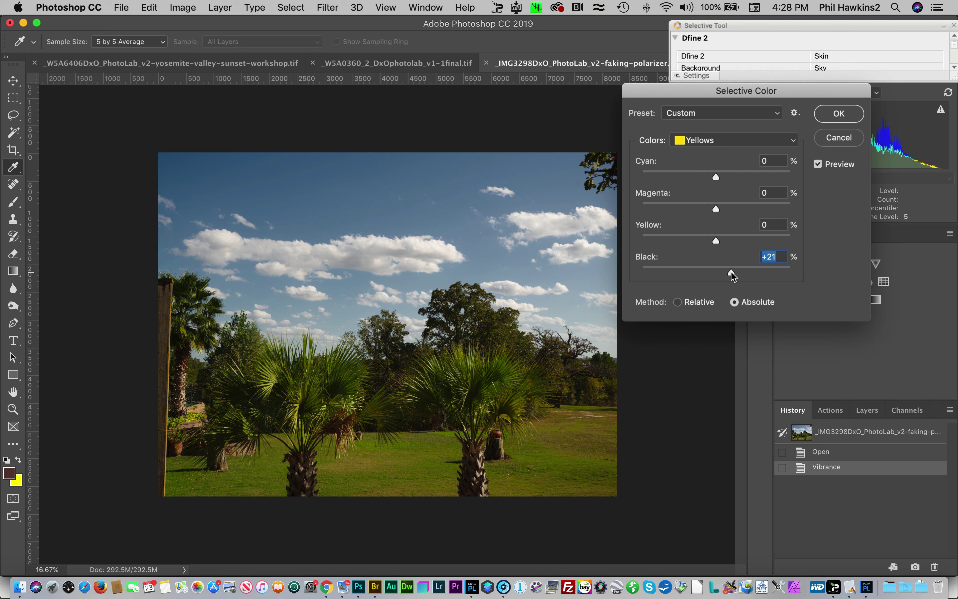
left_click_drag(731, 271, 741, 271)
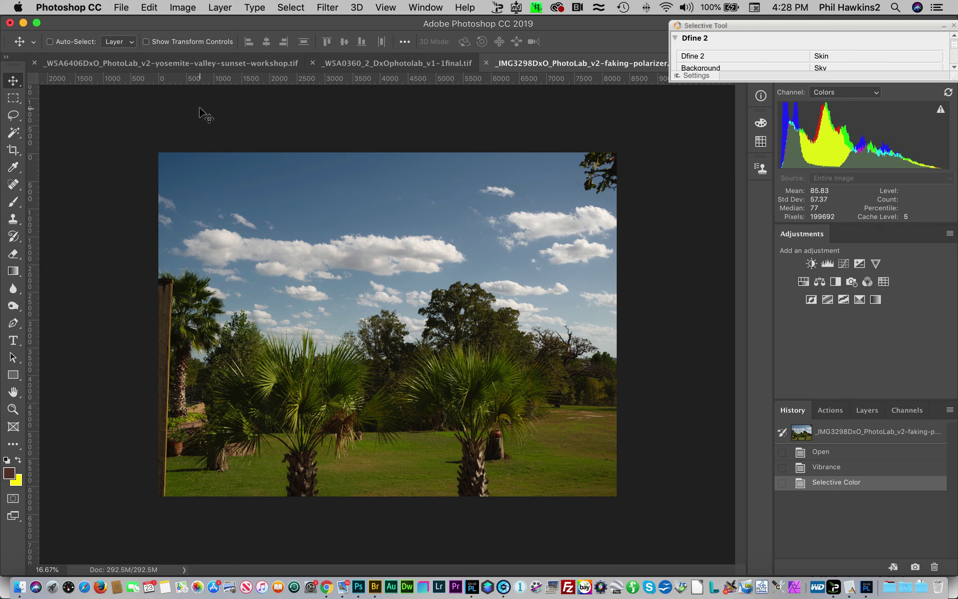
Open the Camera Raw Filter and lower Highlights to -48
left_click(327, 8)
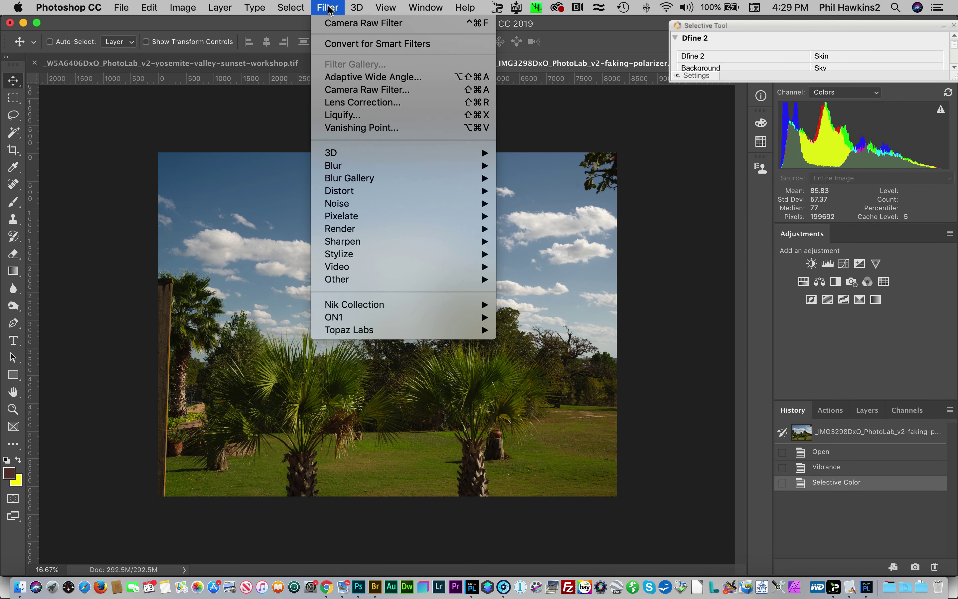
left_click(367, 89)
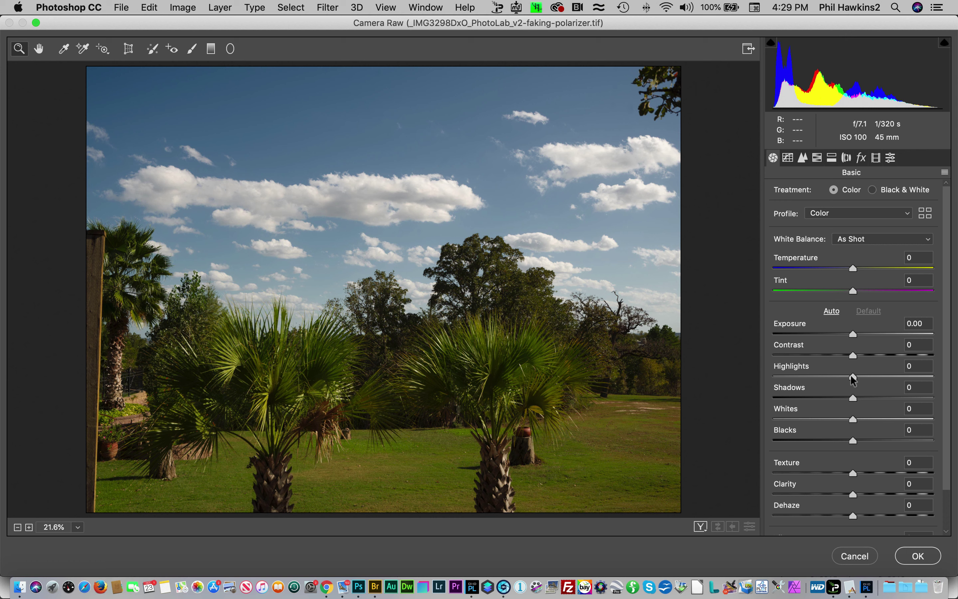
left_click_drag(850, 374, 816, 376)
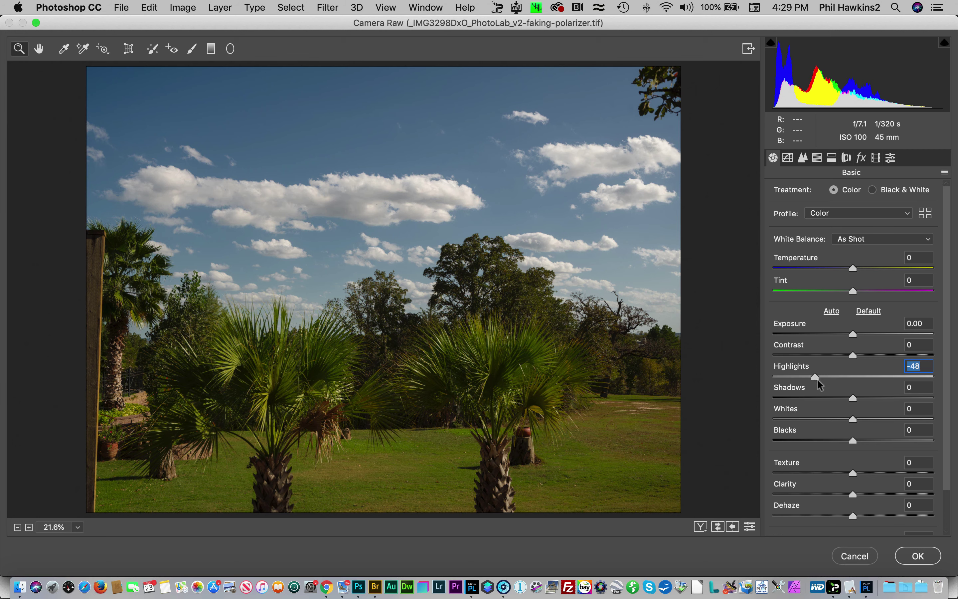
Commit the Camera Raw edit and alternate History states to compare original and edited versions
left_click(919, 557)
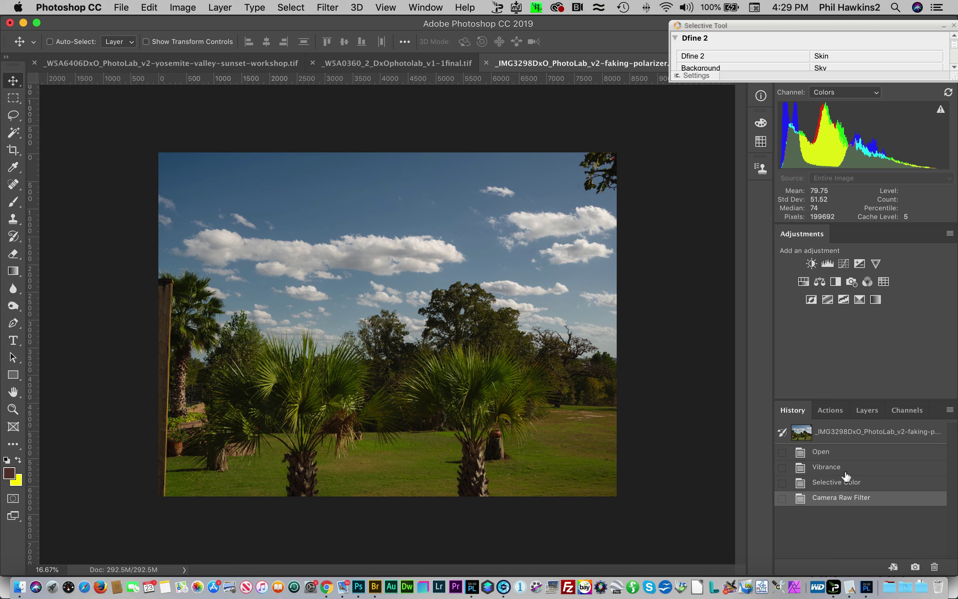
left_click(852, 453)
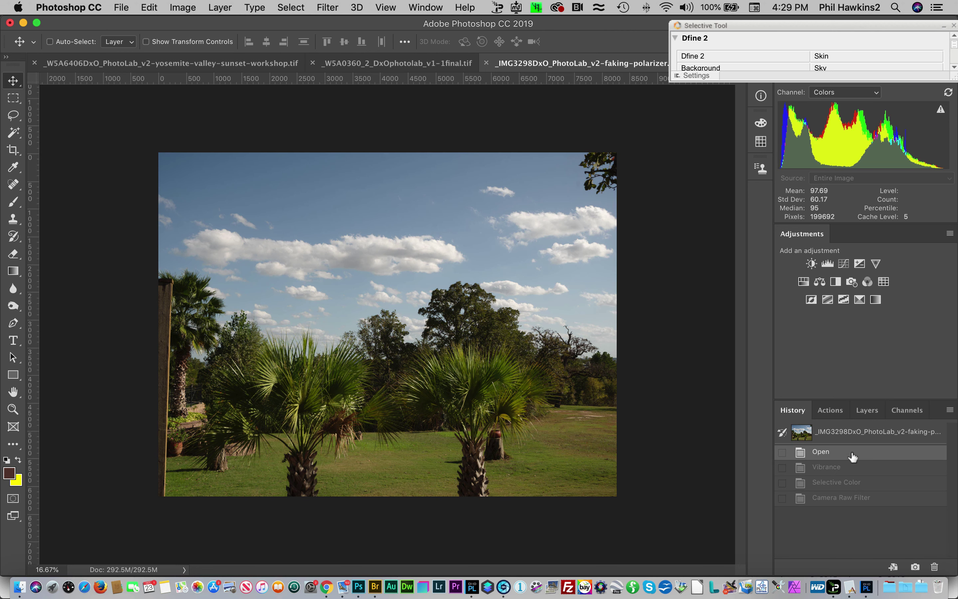
left_click(859, 499)
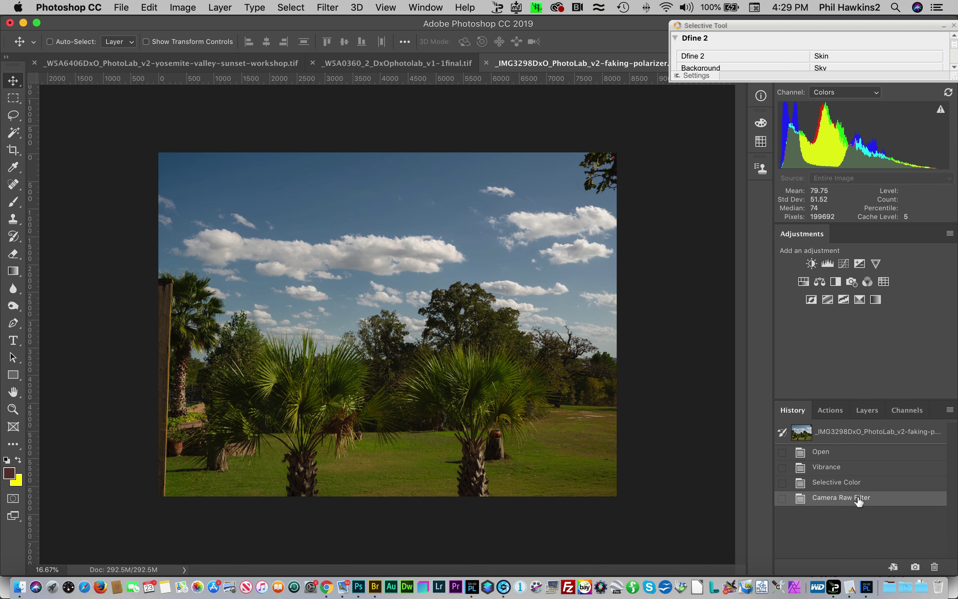
left_click(860, 454)
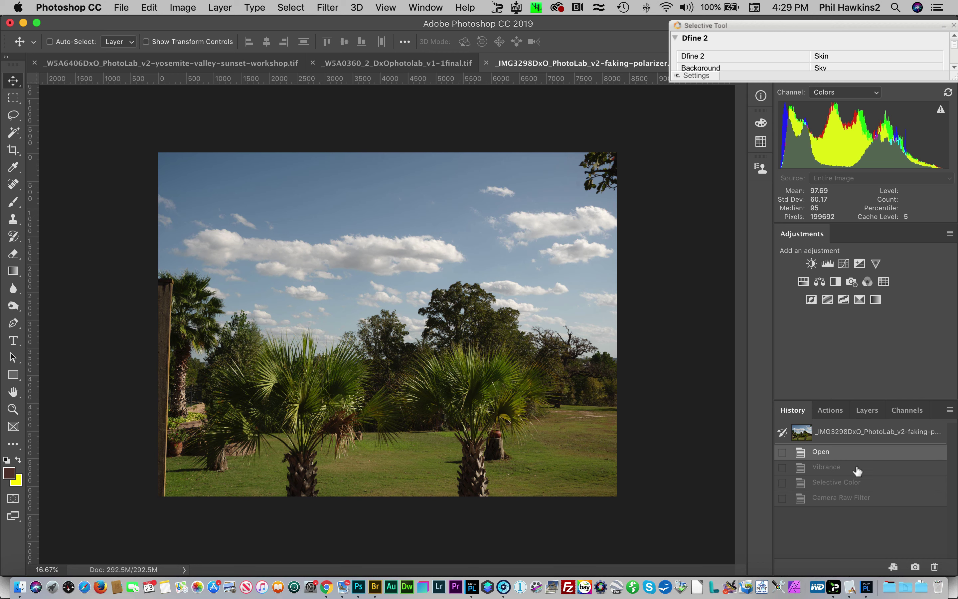
left_click(859, 500)
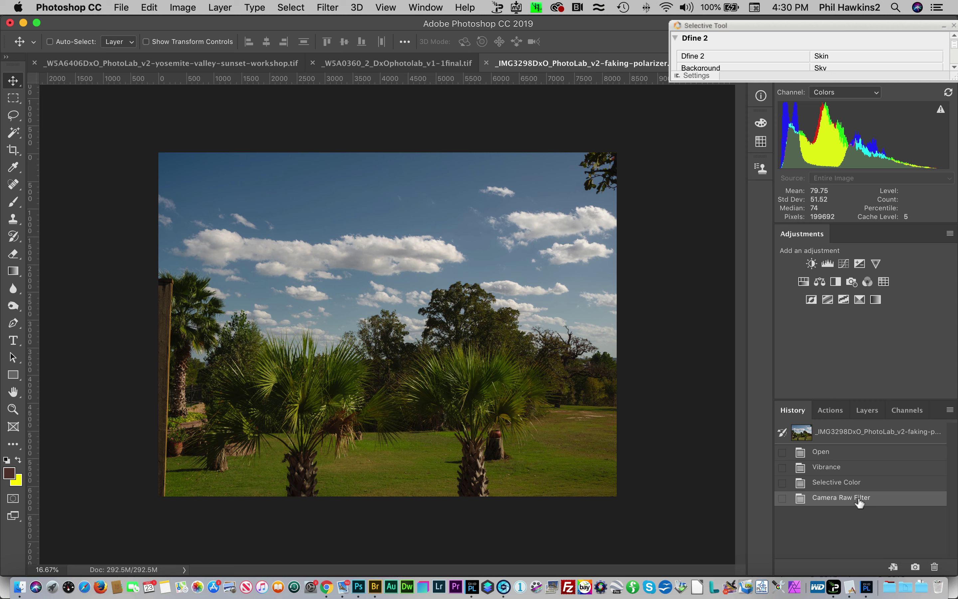
left_click(861, 452)
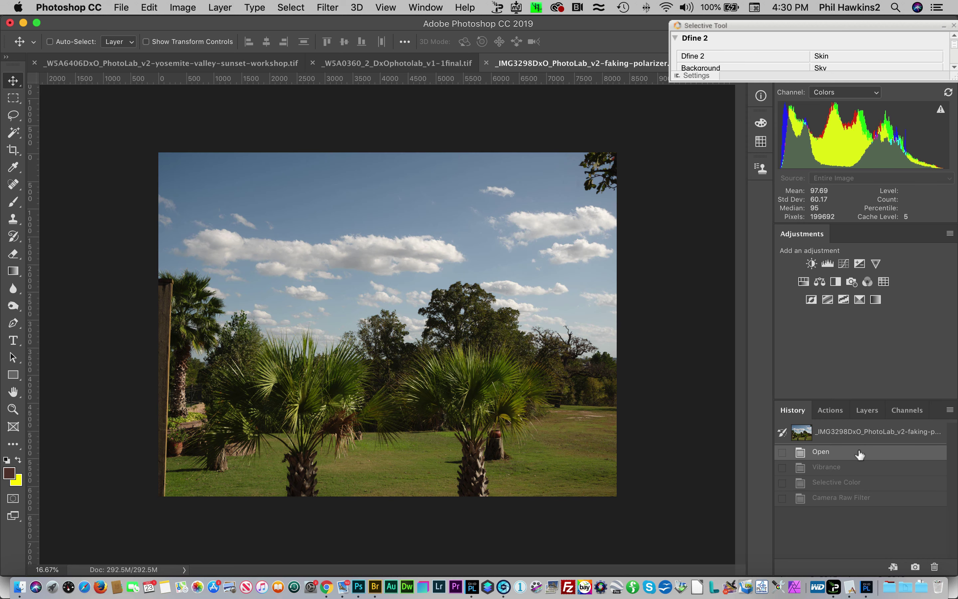
left_click(860, 498)
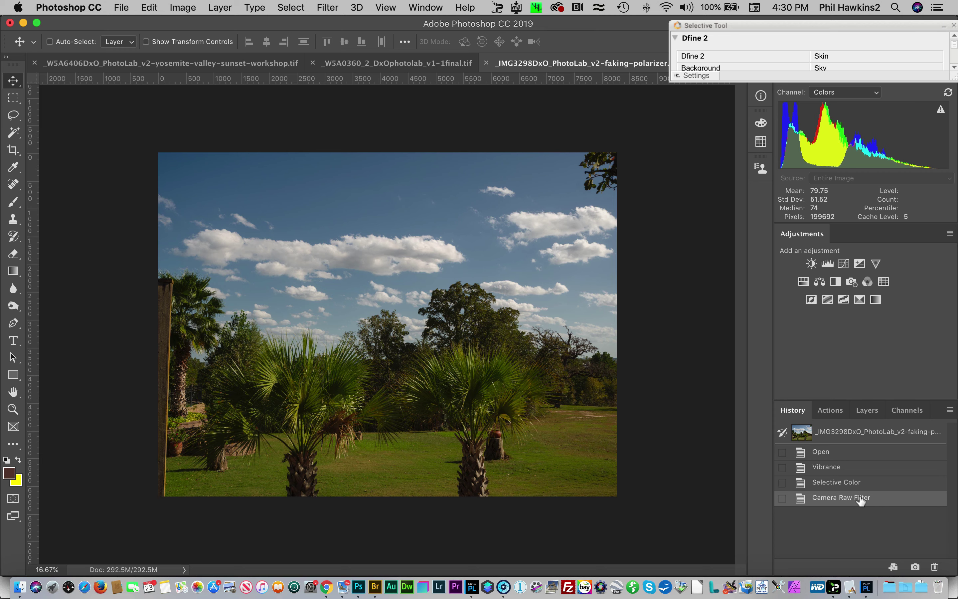
Switch to the _IMG3297DxO_PhotoLab_v2-faking-polarizer.tif document via the tab overflow list
left_click(360, 63)
left_click(273, 63)
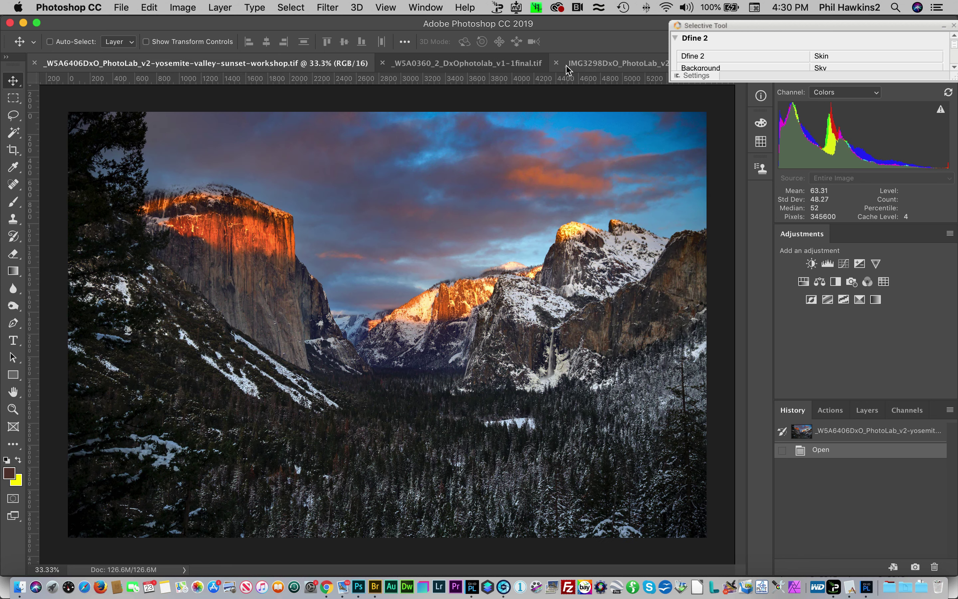
left_click(596, 64)
left_click_drag(702, 24, 732, 226)
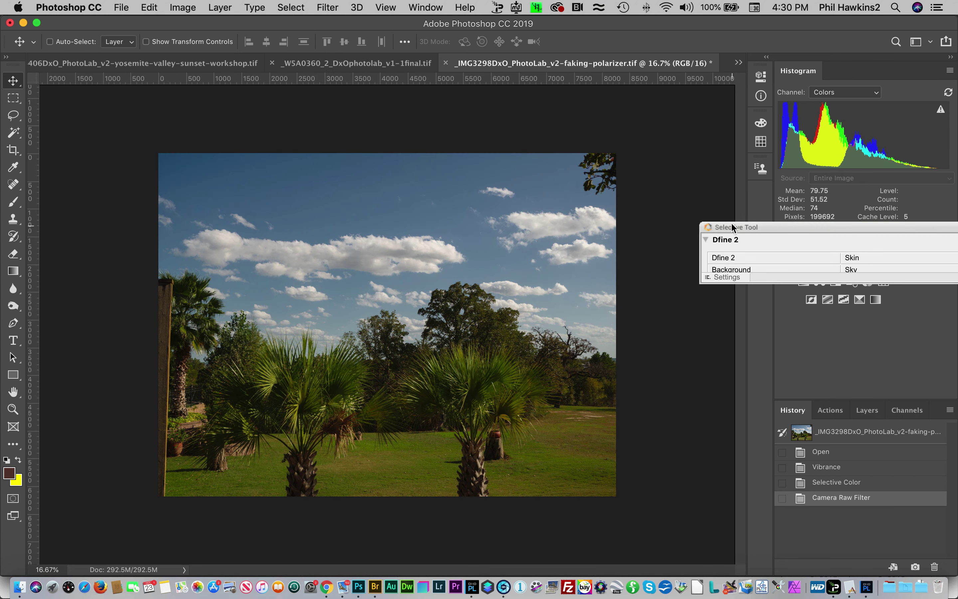
left_click(738, 67)
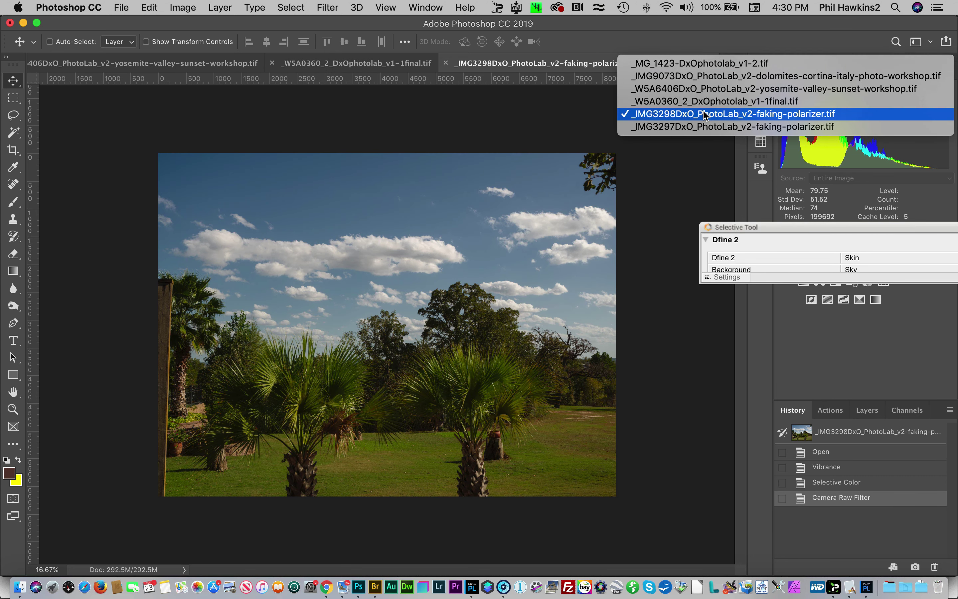
left_click(703, 126)
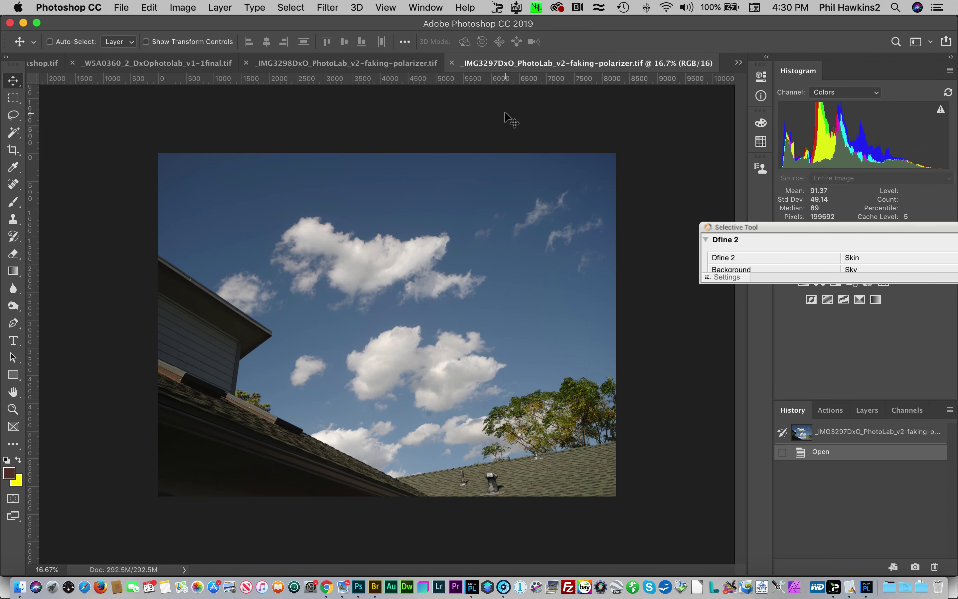
left_click_drag(886, 227, 856, 20)
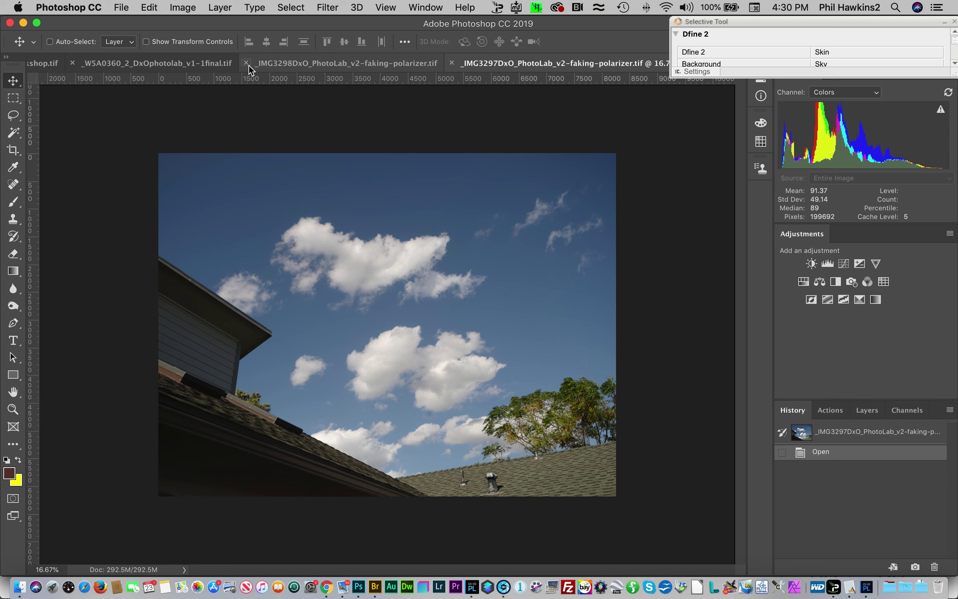
Apply Vibrance +49 to the rooftop photo
left_click(183, 7)
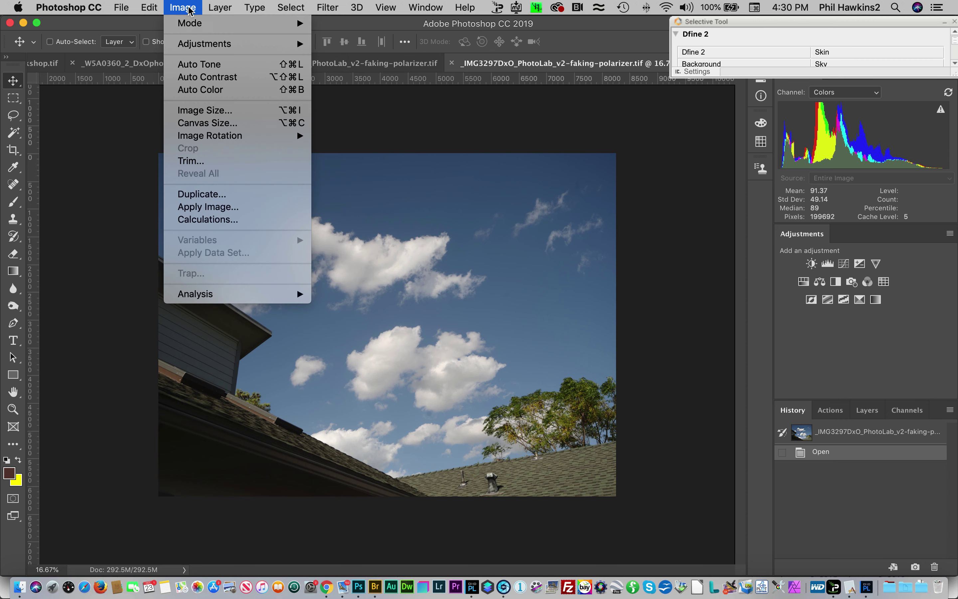
mouse_move(191, 48)
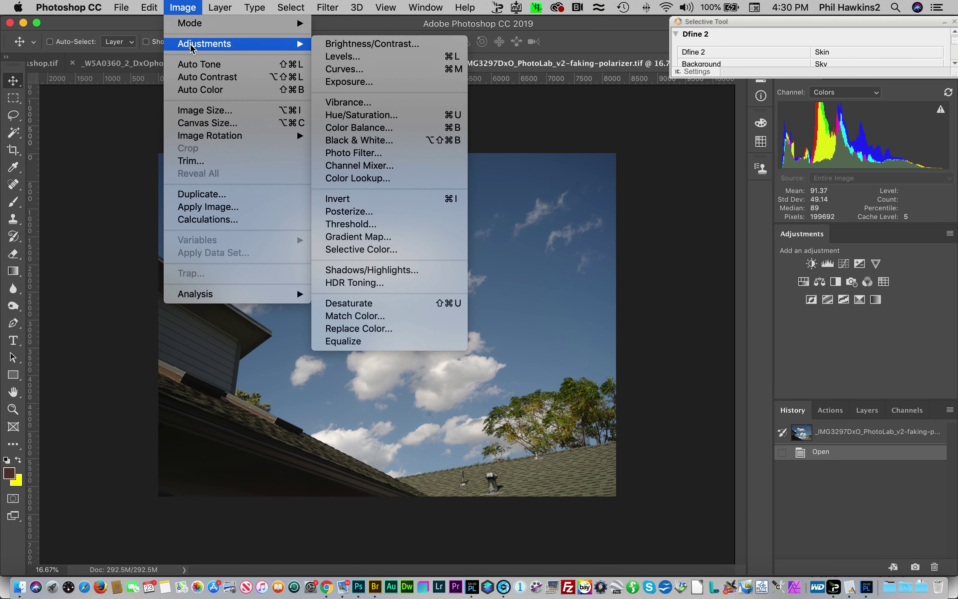
left_click(368, 102)
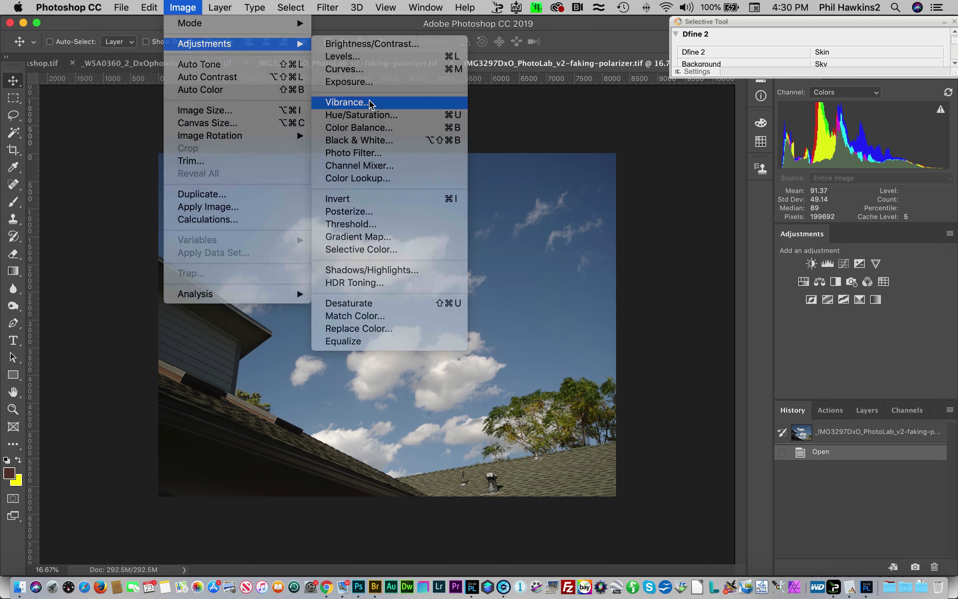
left_click_drag(684, 112, 711, 119)
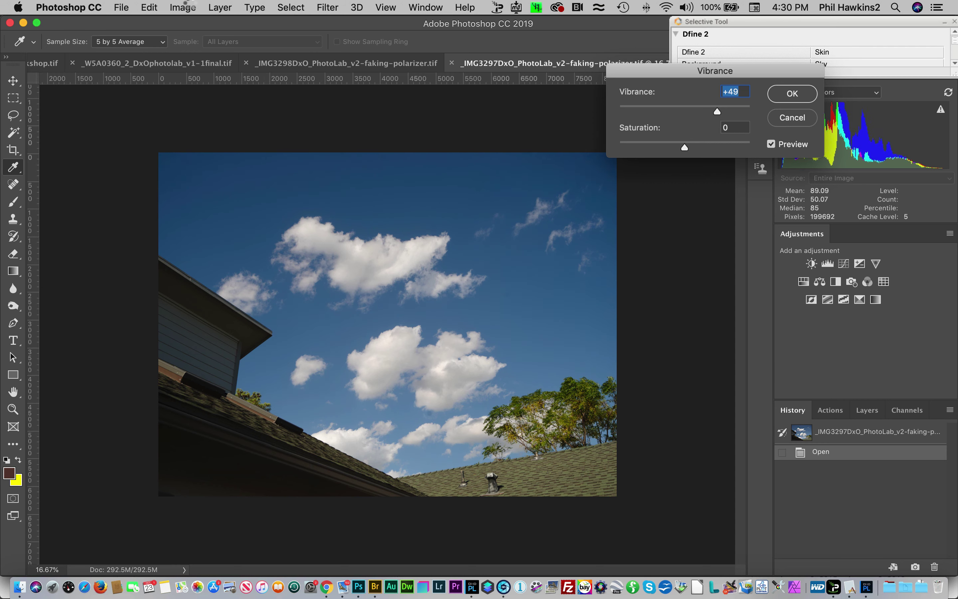
key("Return")
Open Selective Color in Absolute mode and add +41 black to the Blues
key("v")
left_click(188, 8)
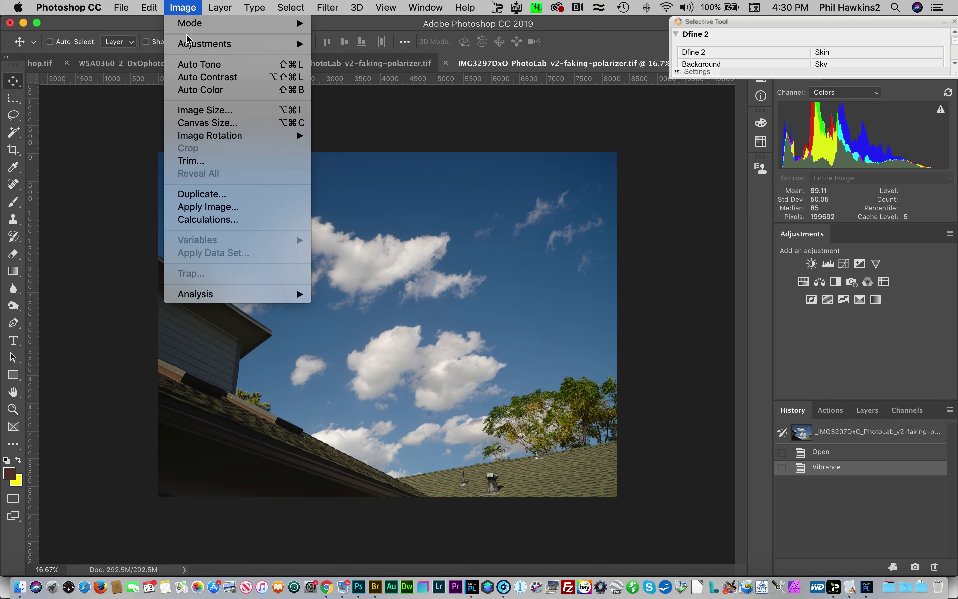
mouse_move(189, 45)
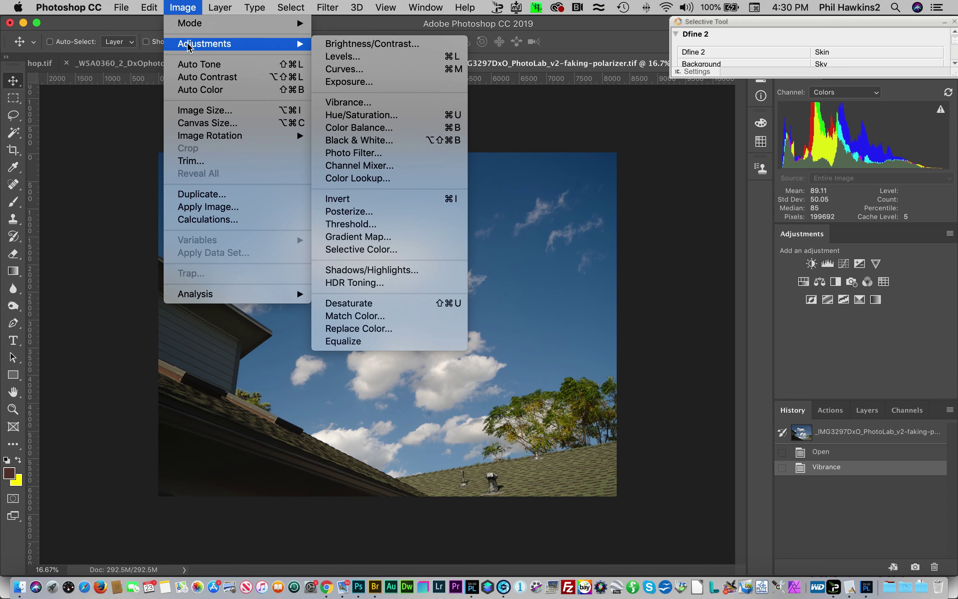
left_click(380, 249)
left_click(734, 300)
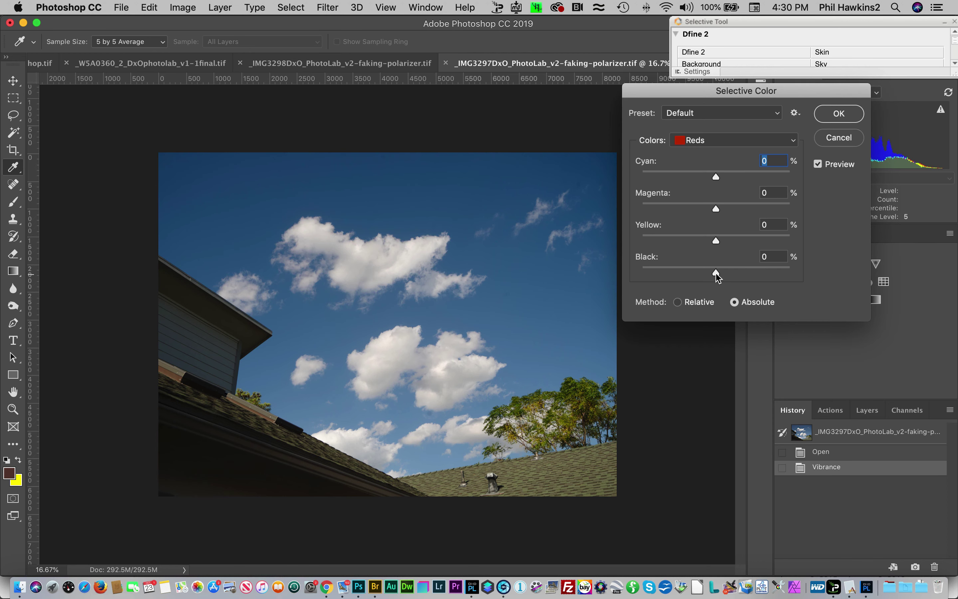
left_click(709, 141)
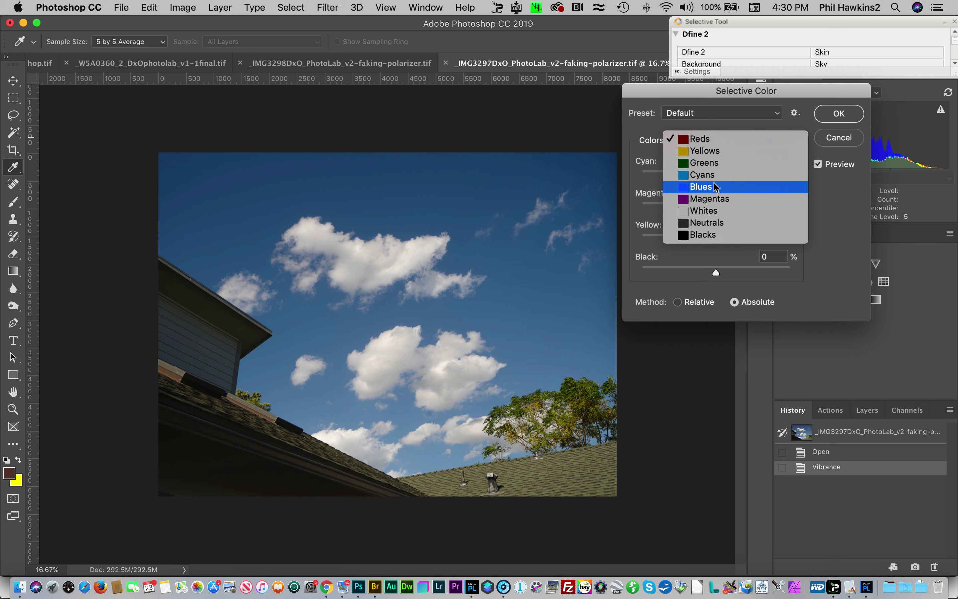
left_click(717, 188)
left_click_drag(717, 271, 746, 270)
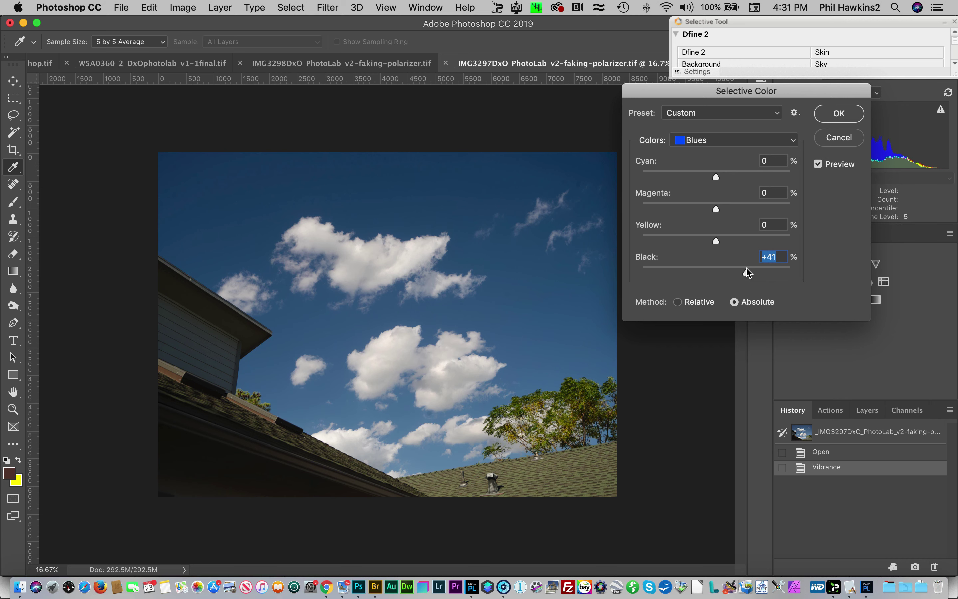
Add +50 black to the Cyans, then try black on the Whites
left_click(739, 141)
left_click(744, 130)
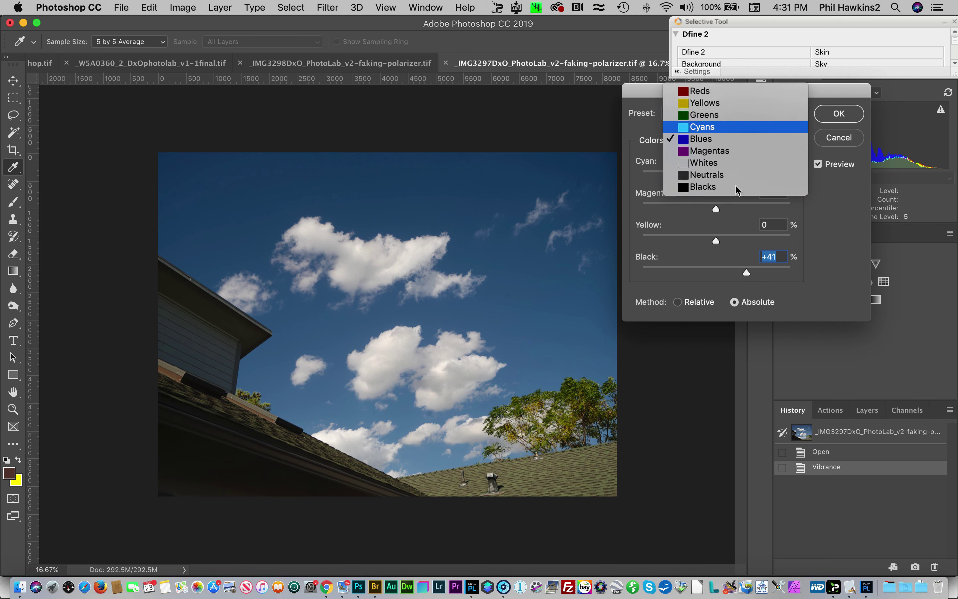
left_click_drag(717, 273, 754, 271)
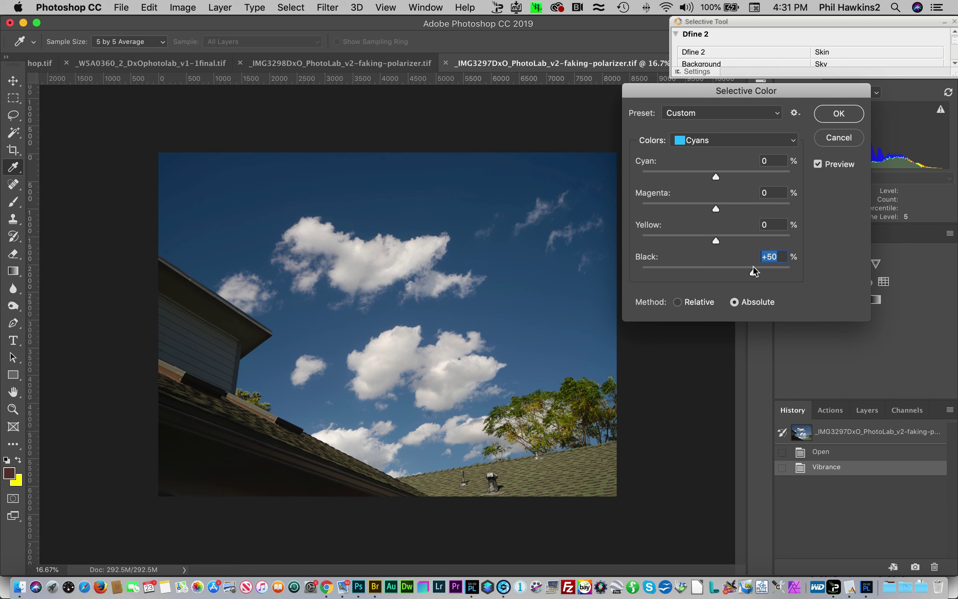
left_click(722, 140)
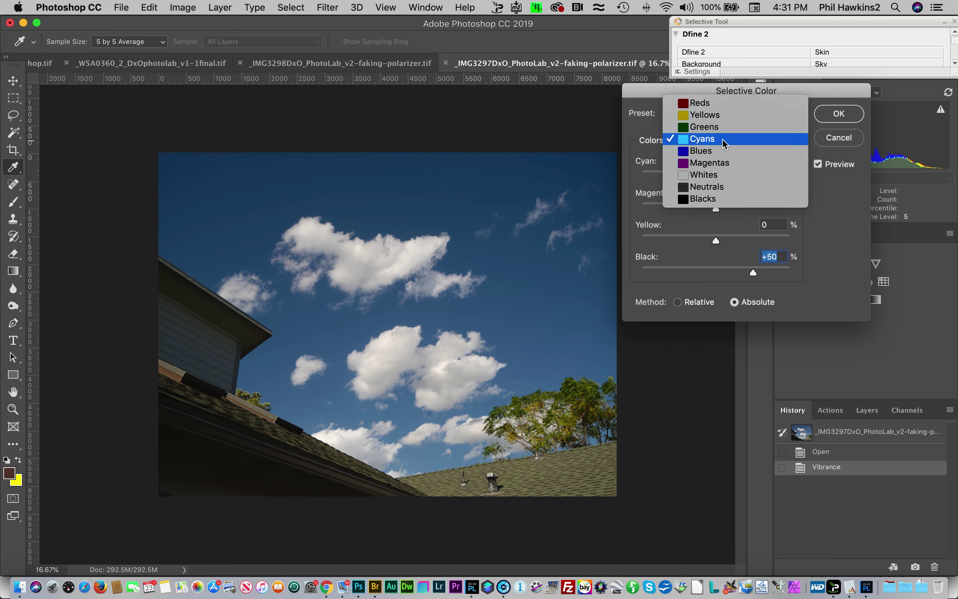
left_click(720, 177)
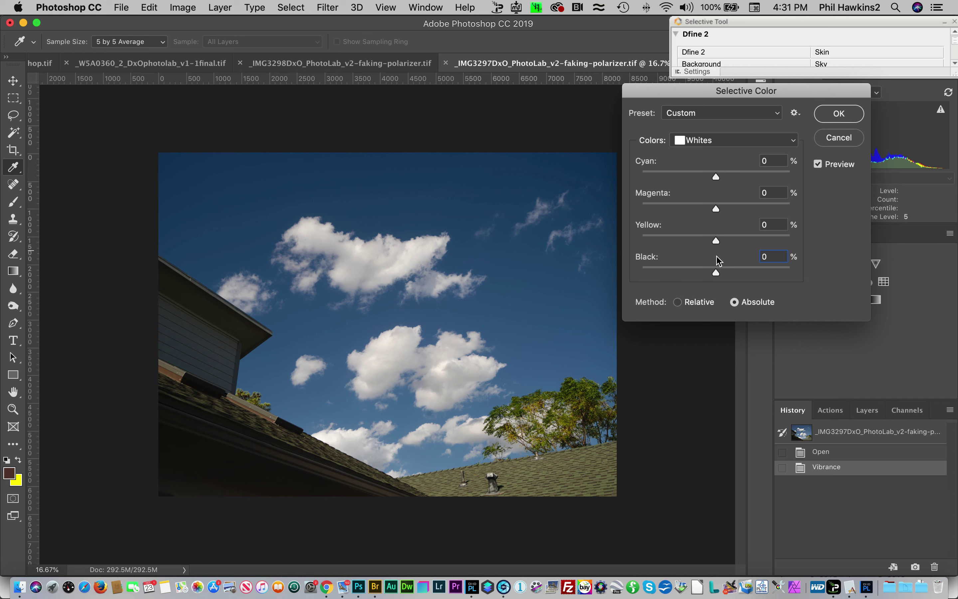
mouse_move(718, 272)
left_mouse_down()
mouse_move(742, 272)
mouse_move(715, 269)
left_mouse_up()
Commit Selective Color, then apply a Camera Raw Filter with Highlights at -43
key("Return")
left_click(327, 7)
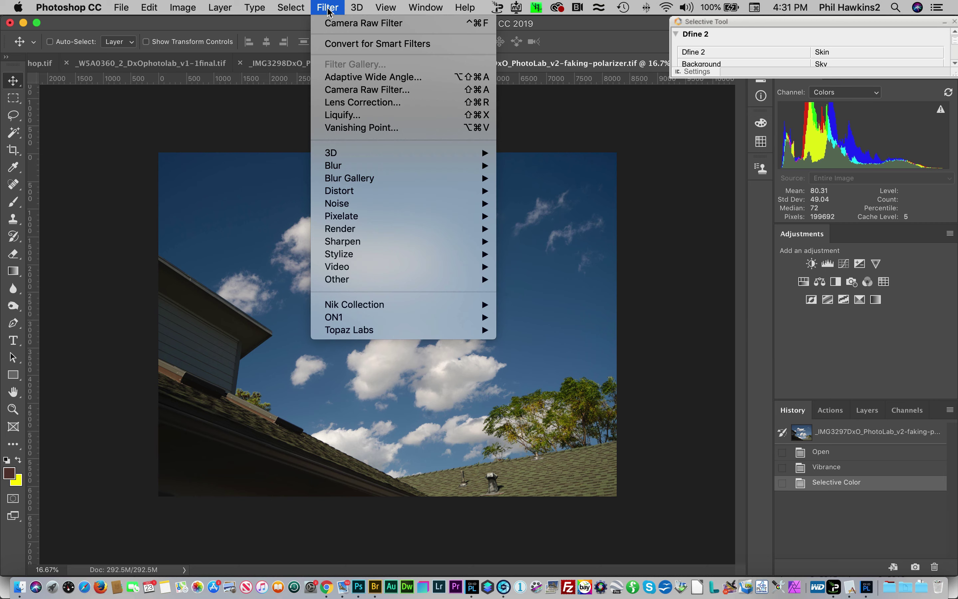
left_click(332, 90)
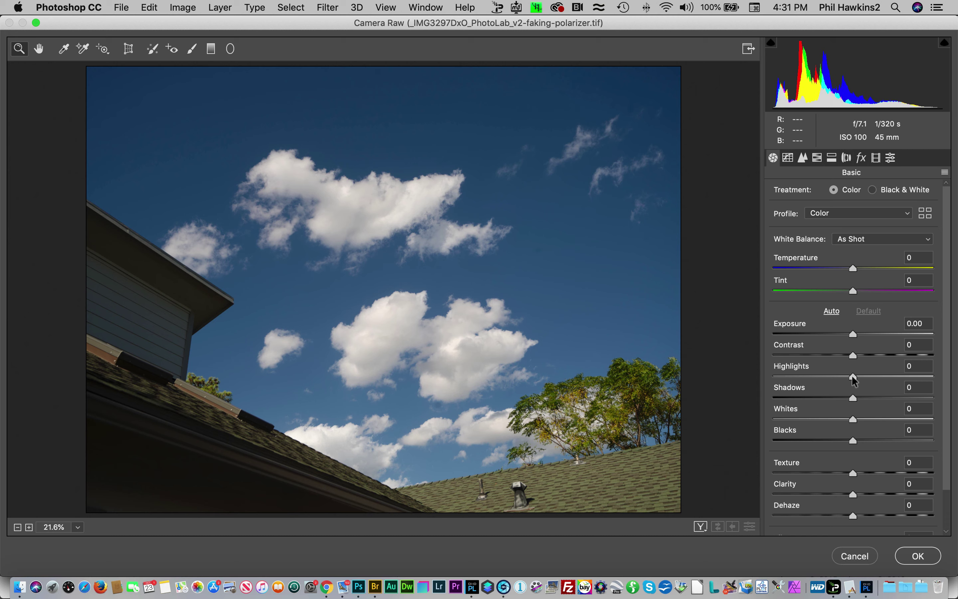
left_click_drag(853, 381, 818, 376)
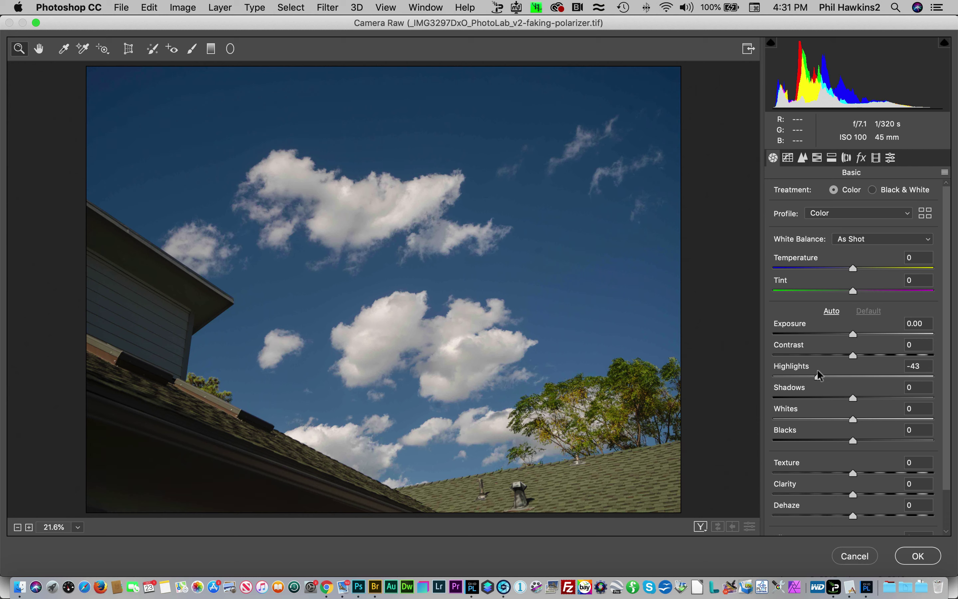
left_click(929, 559)
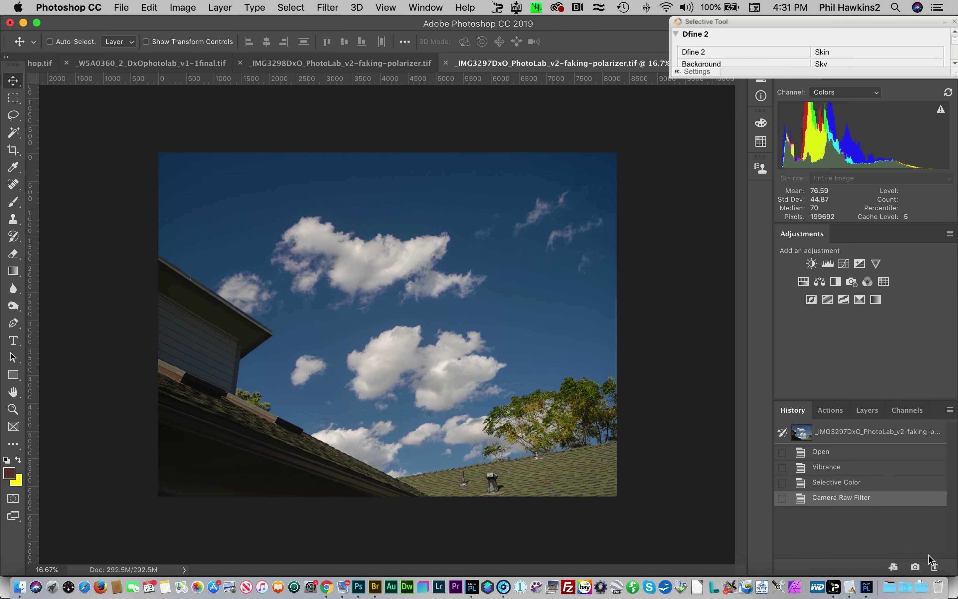
left_click(884, 454)
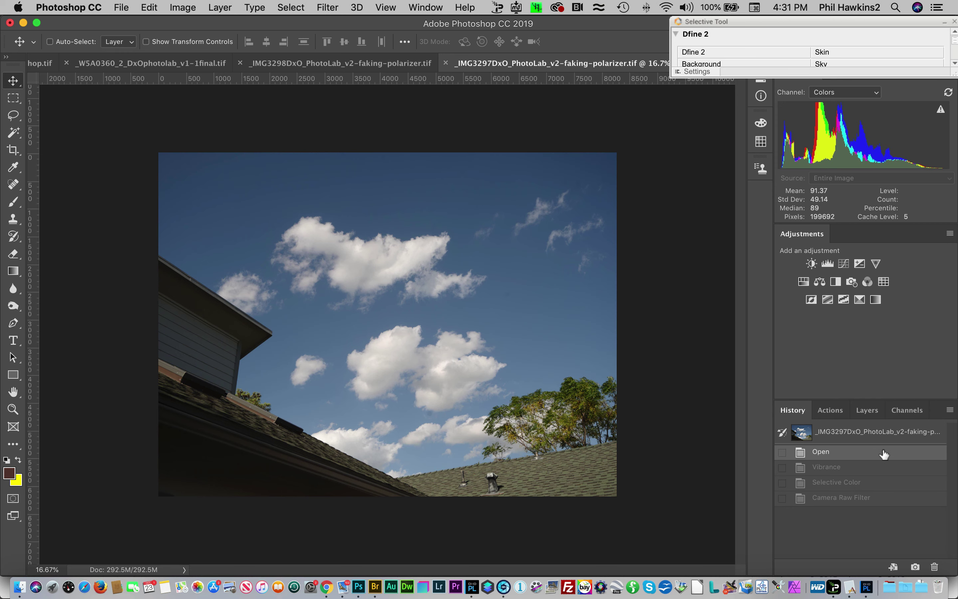
left_click(876, 500)
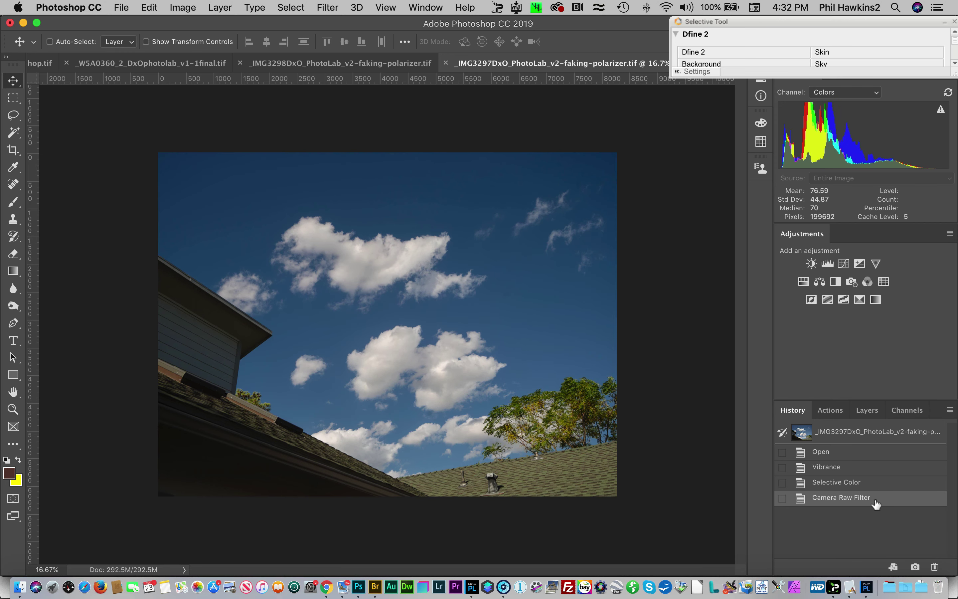